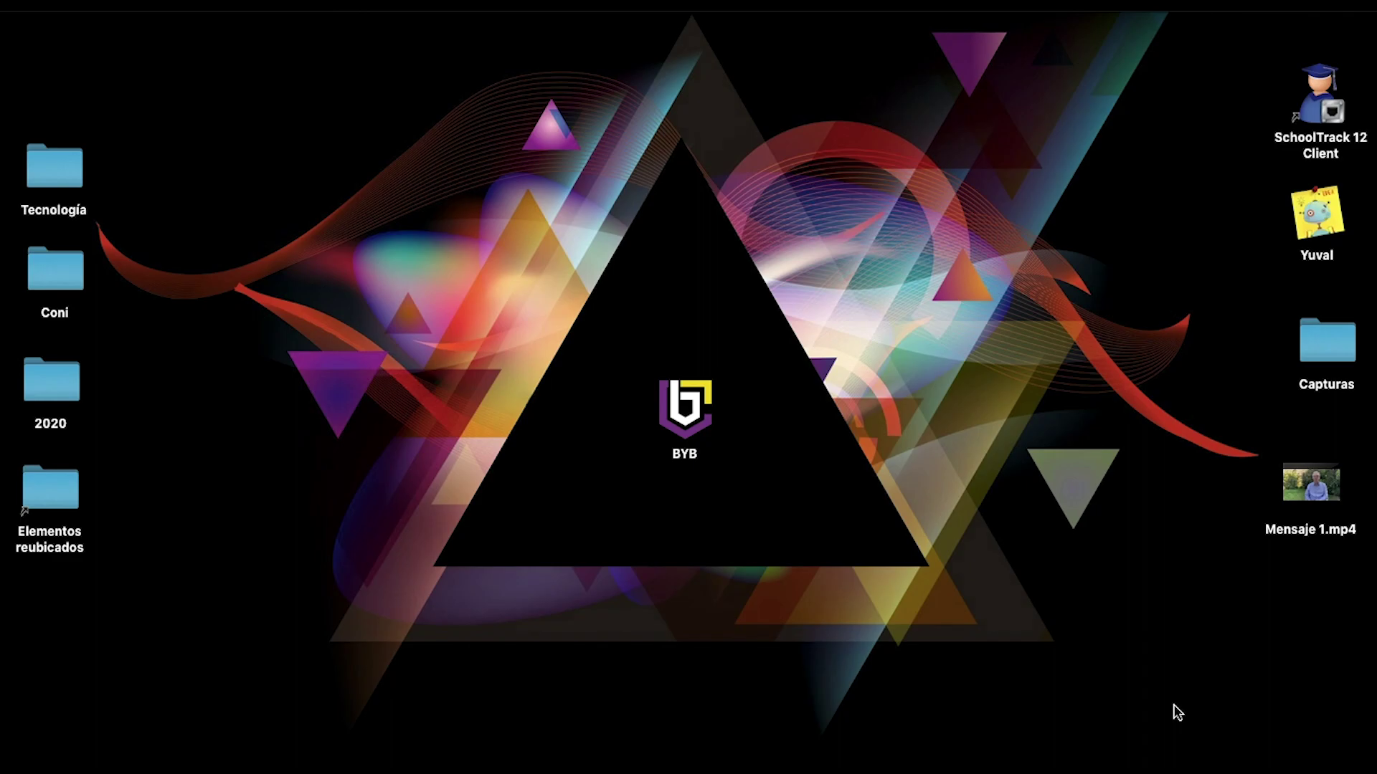
Open a new incognito Chrome window from the Chrome Dock icon's menu
mouse_move(350, 746)
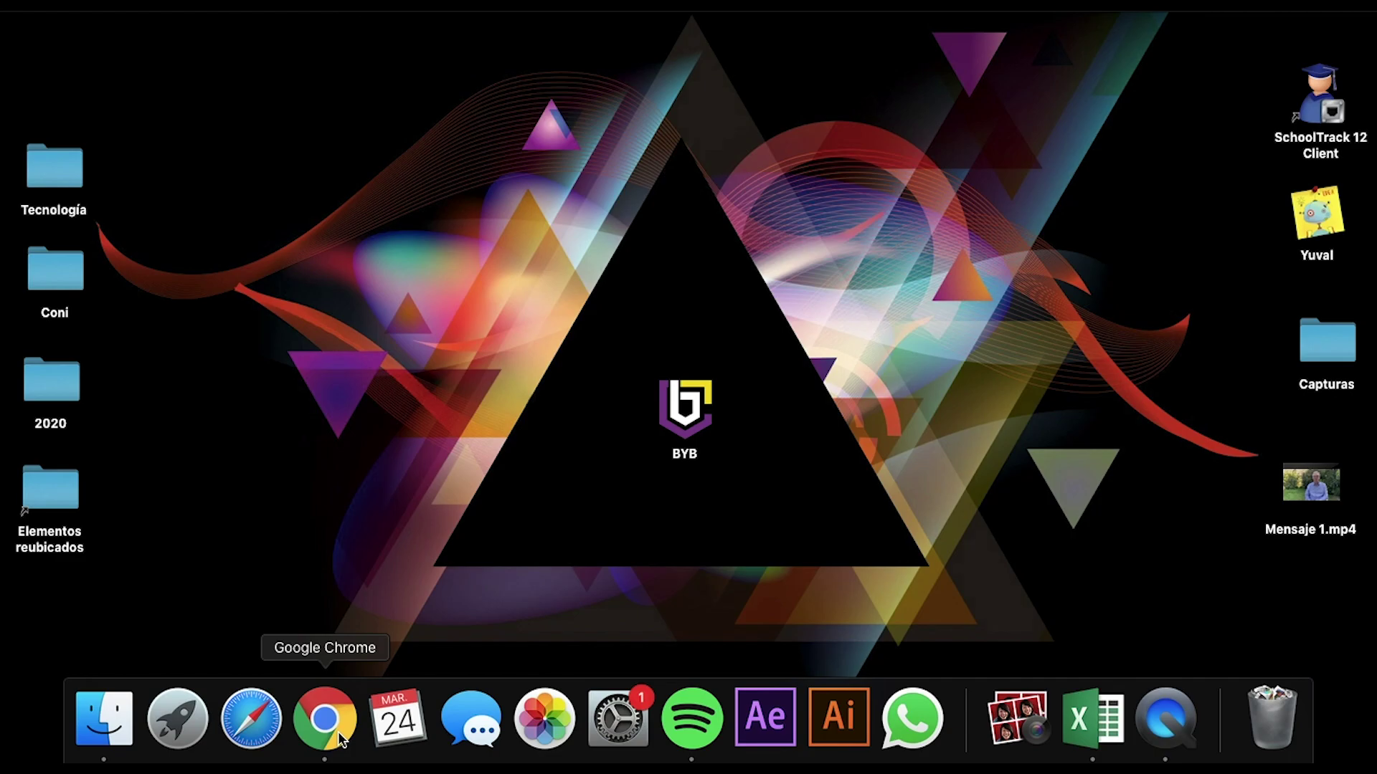
right_click(338, 731)
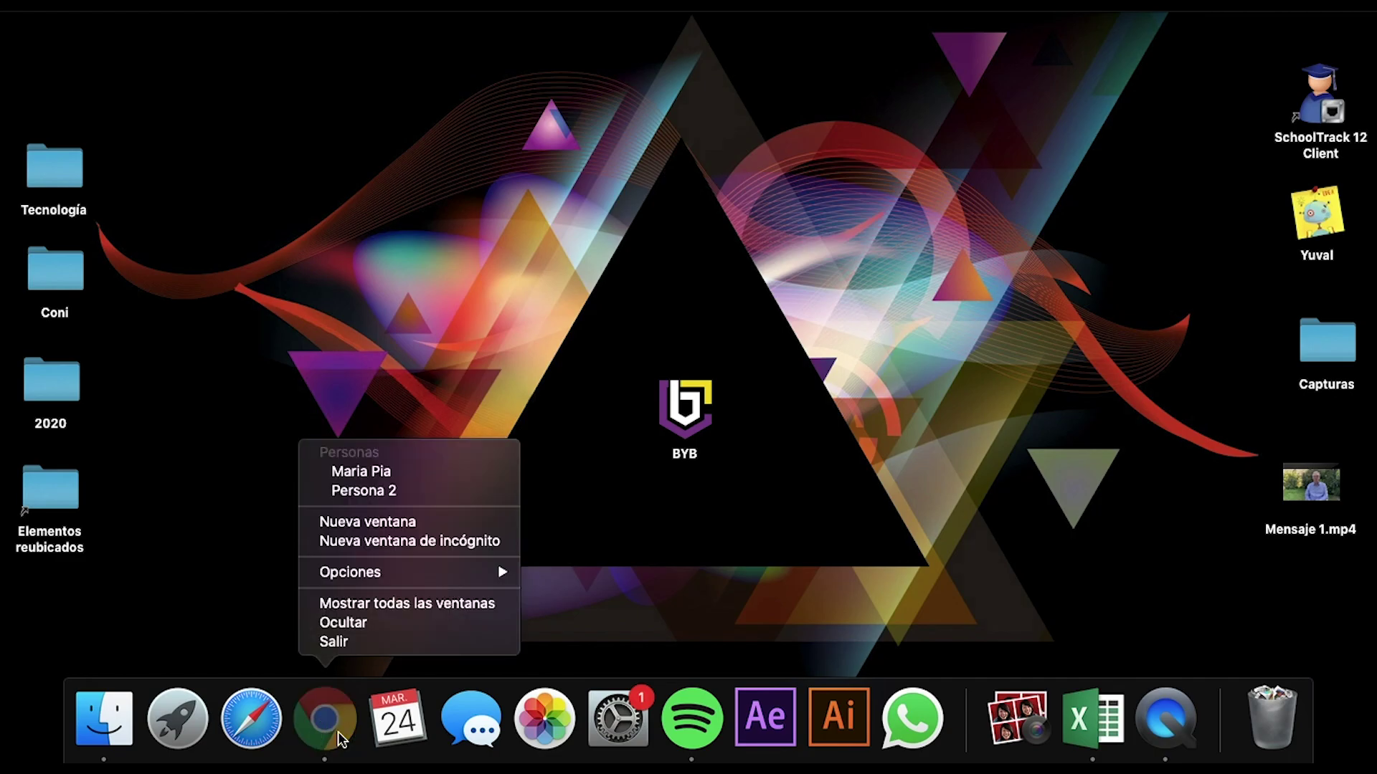
left_click(413, 545)
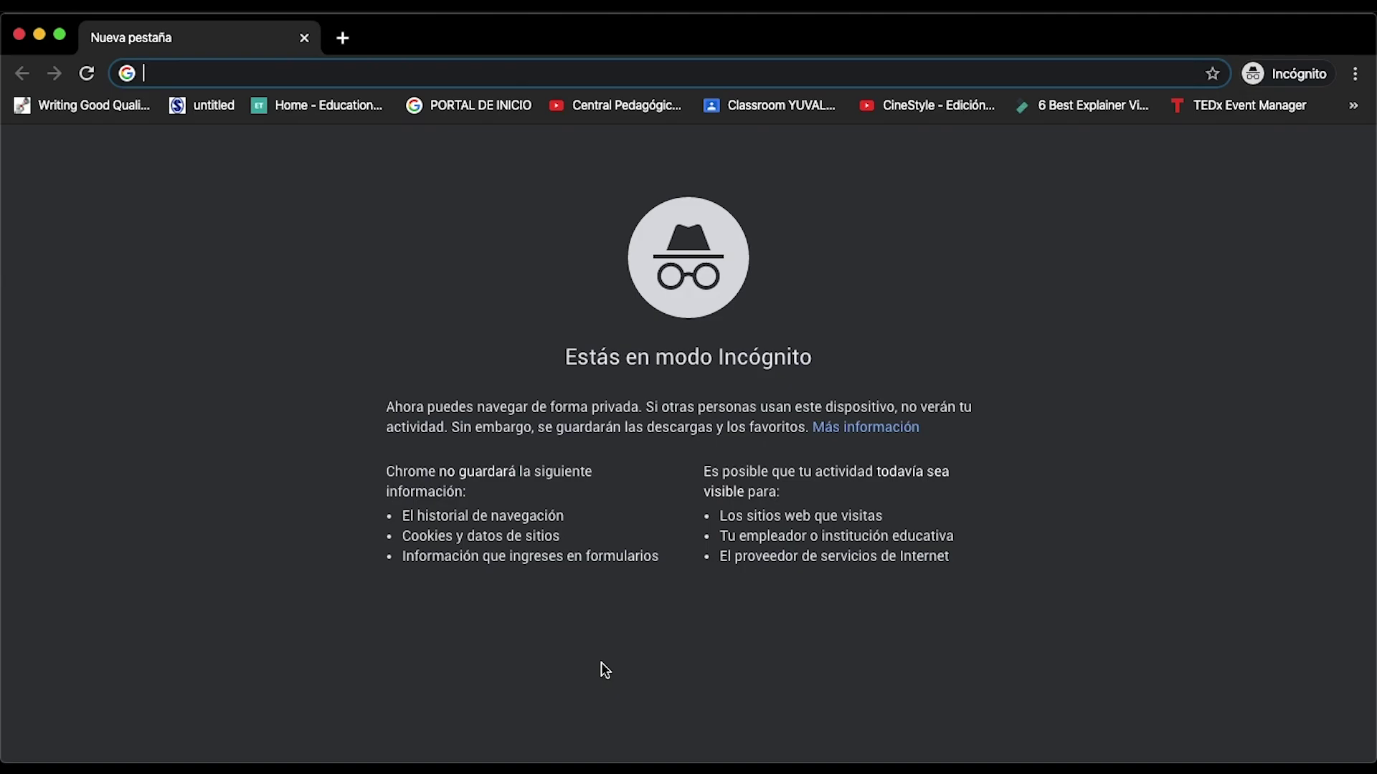
Load the Central Pedagógica YouTube channel from the 'youtu' suggestion, then go to ACCEDER sign-in
type("youtube.com/channel/UCMDAQ4tcupU3TagcELax9gA")
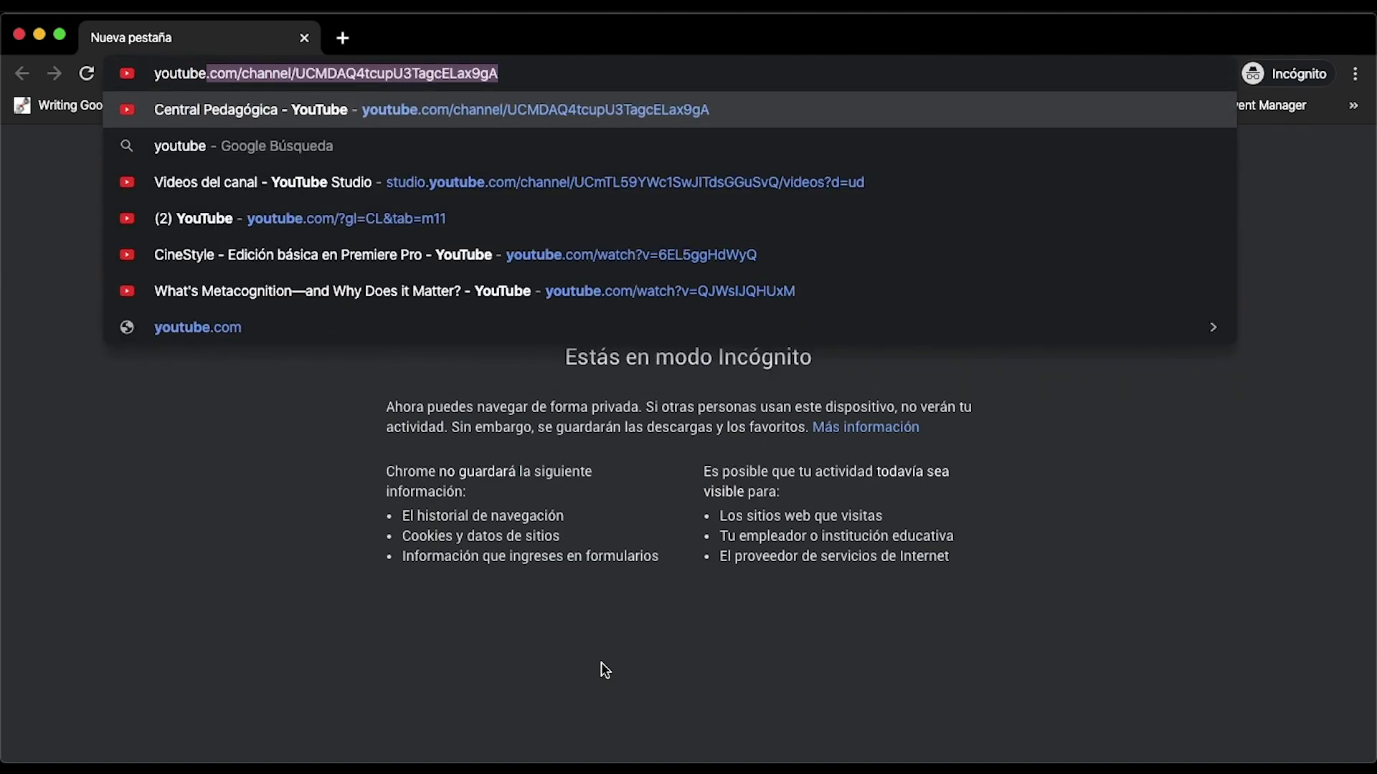
key("Return")
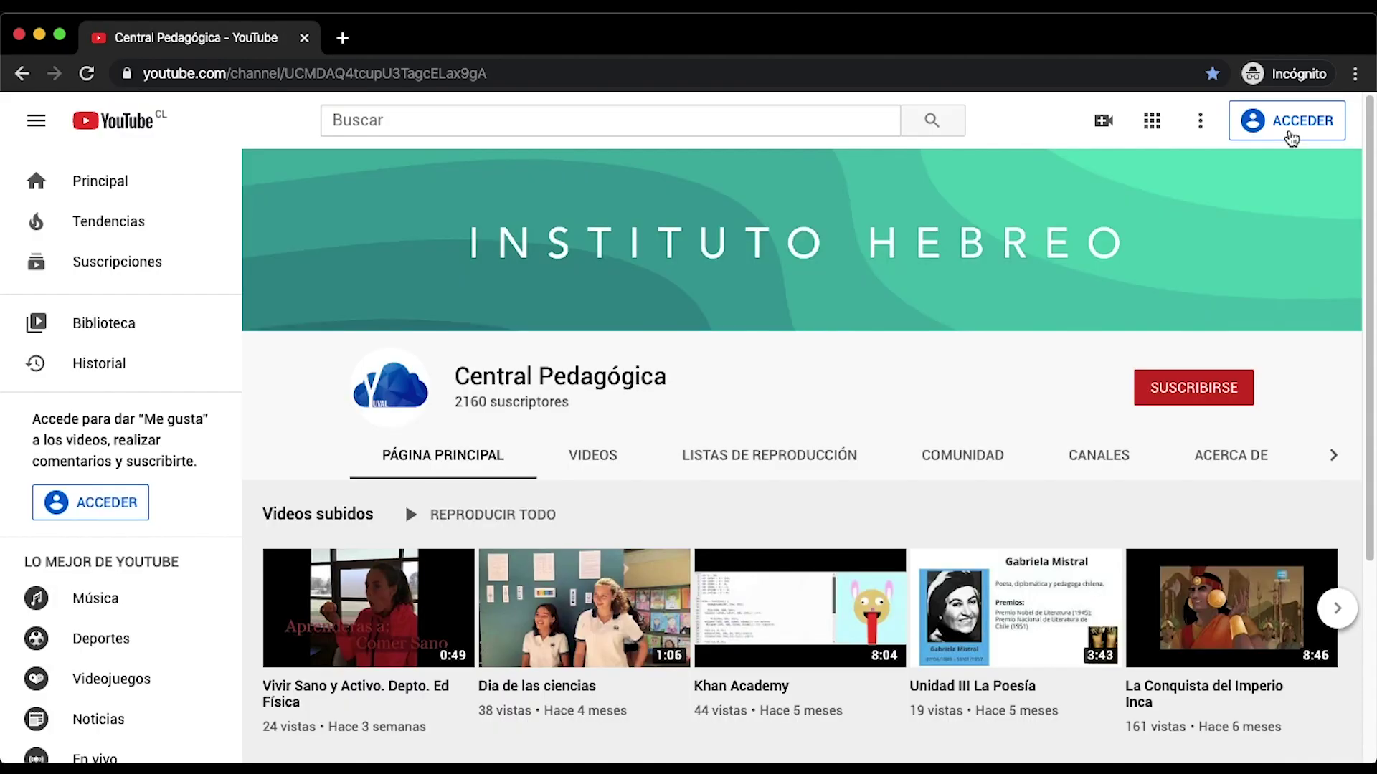
left_click(1293, 135)
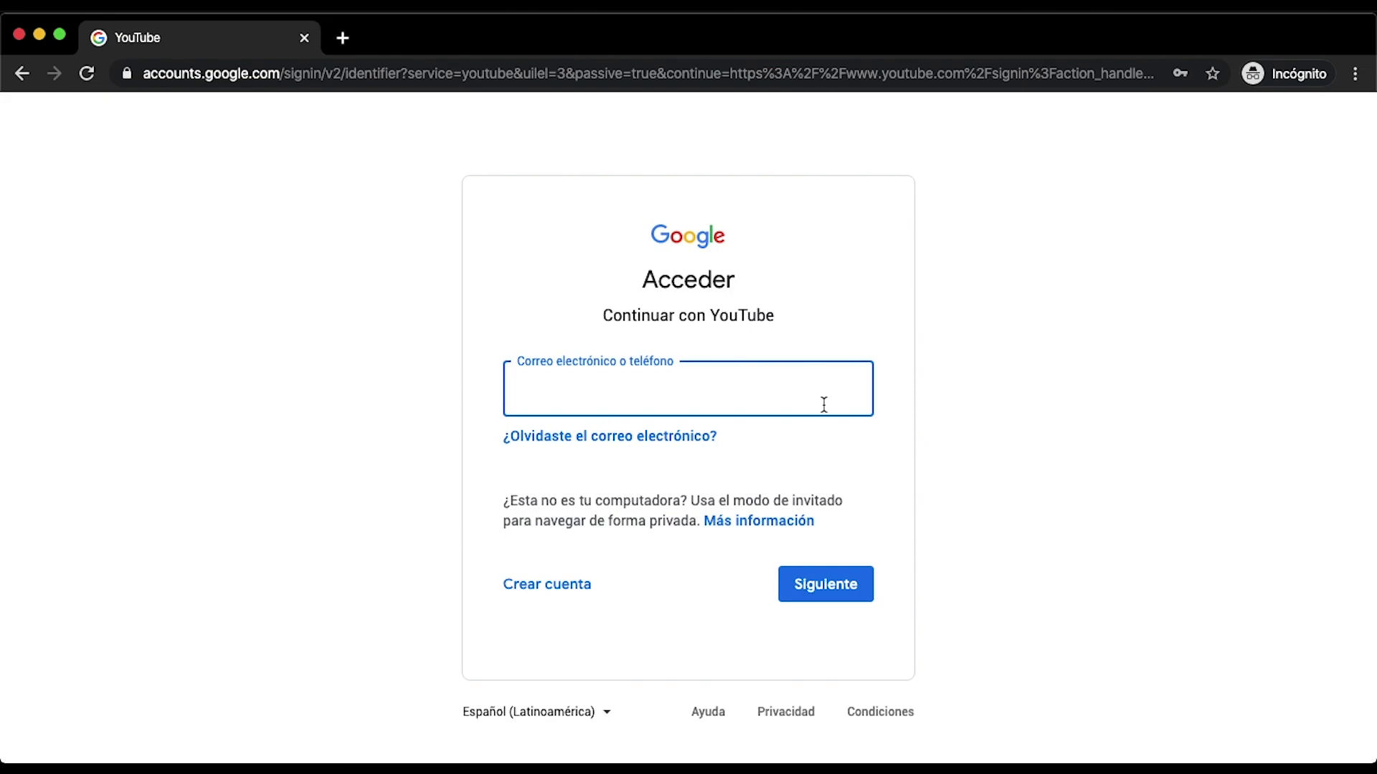
Sign in with the school account's e-mail, picked from autocomplete, and its password
type("clases")
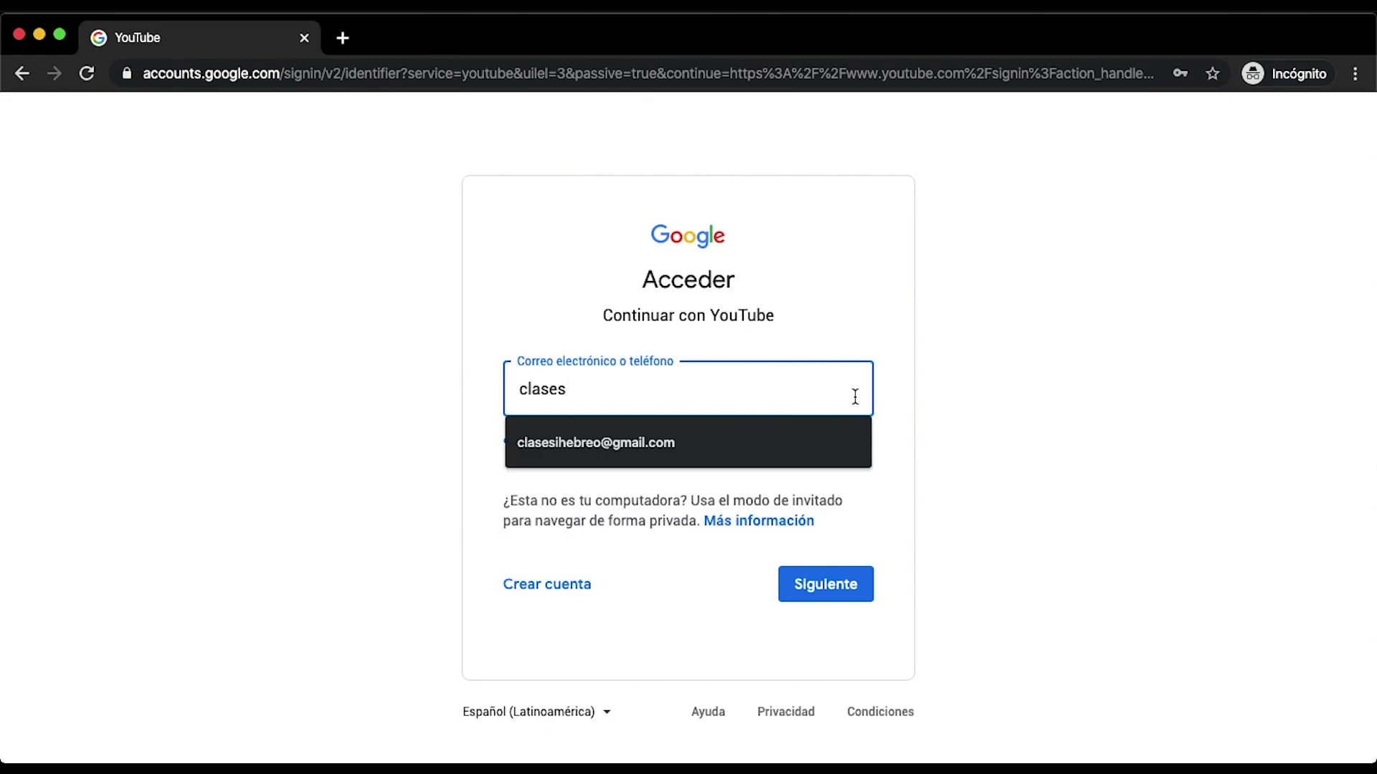
left_click(704, 442)
left_click(827, 581)
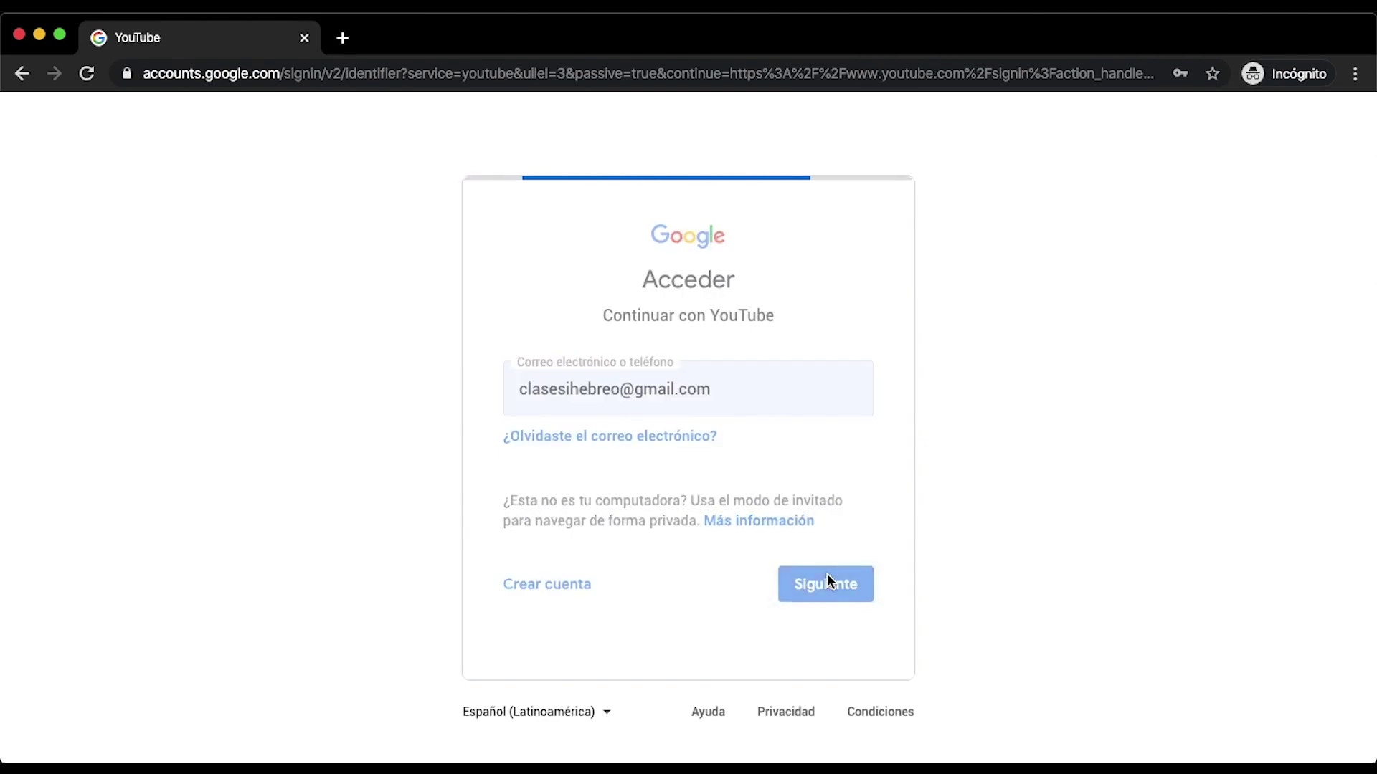
type("••••••••")
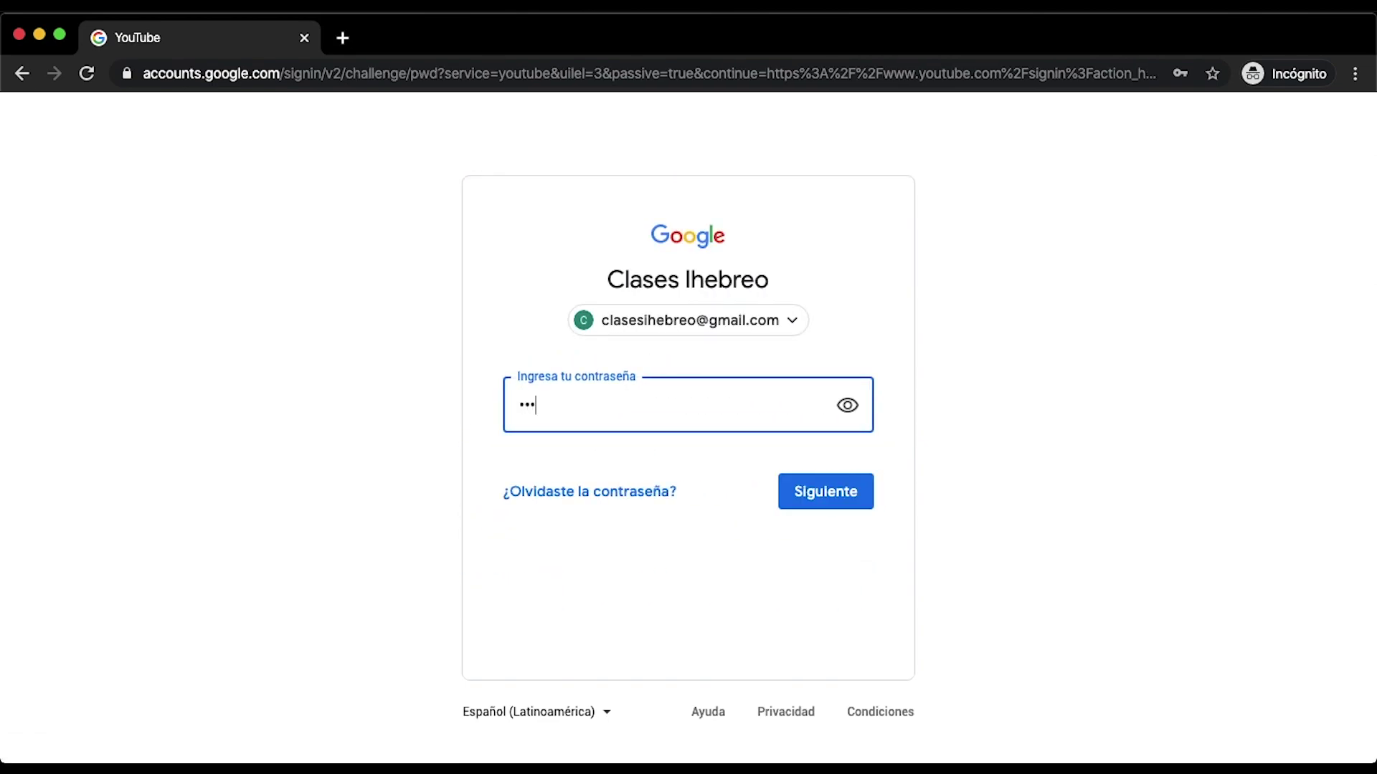
type("••")
key("Return")
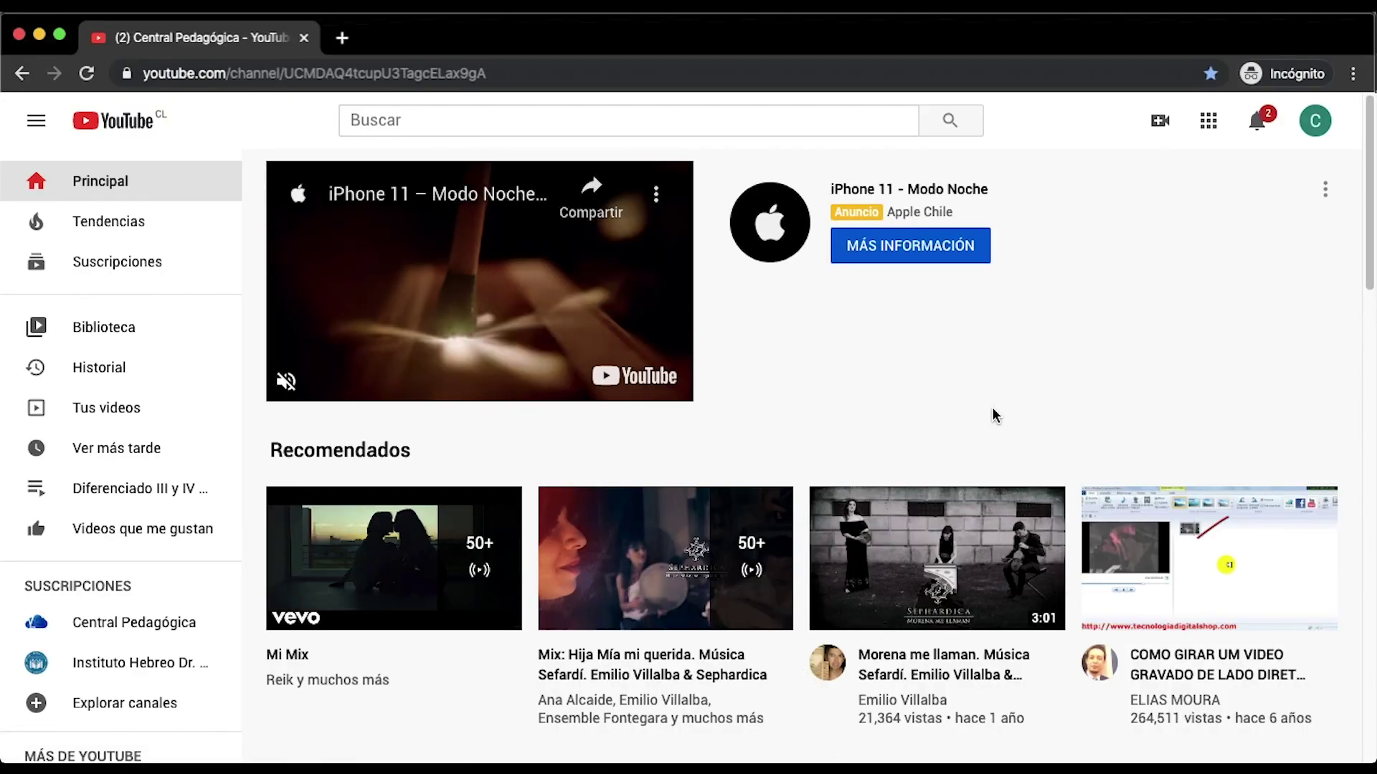
Choose Subir video from the camera Crear menu
left_click(1164, 133)
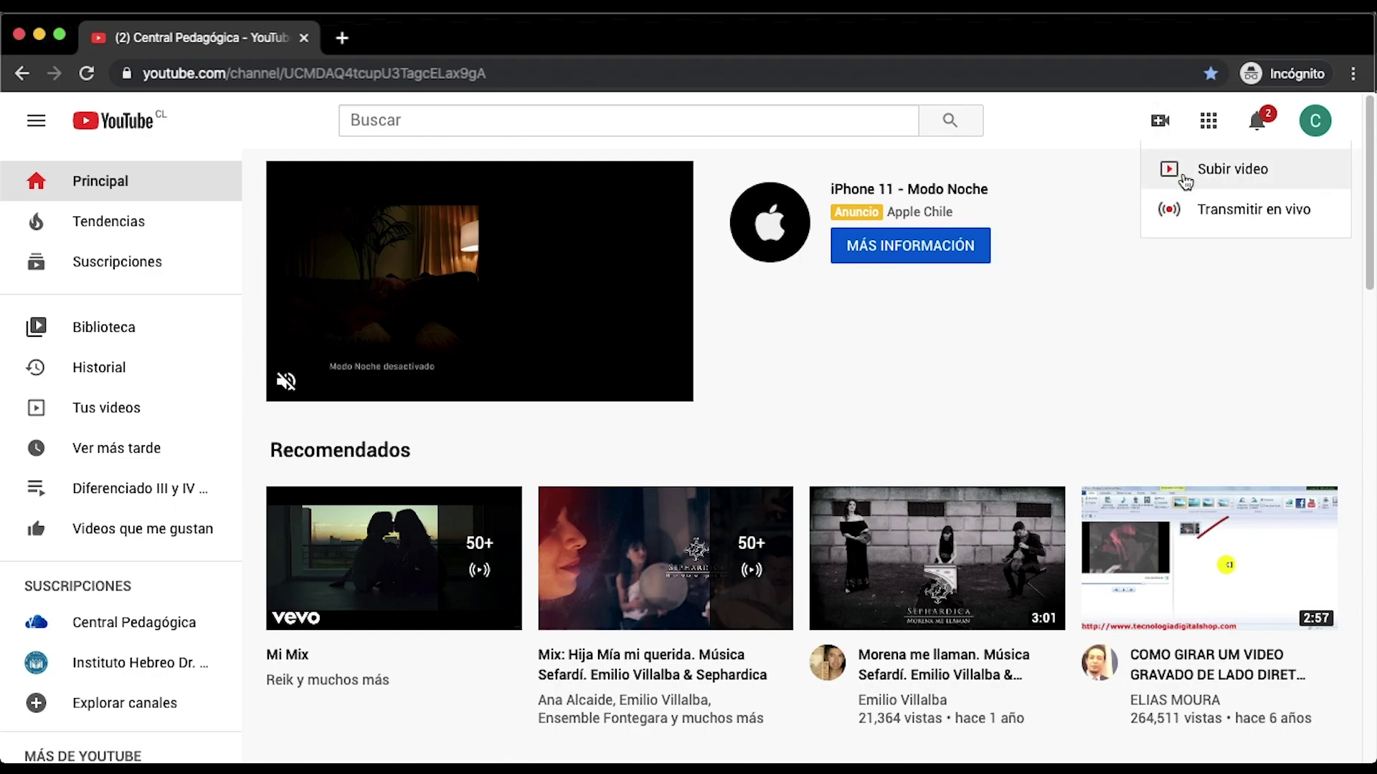
left_click(1184, 172)
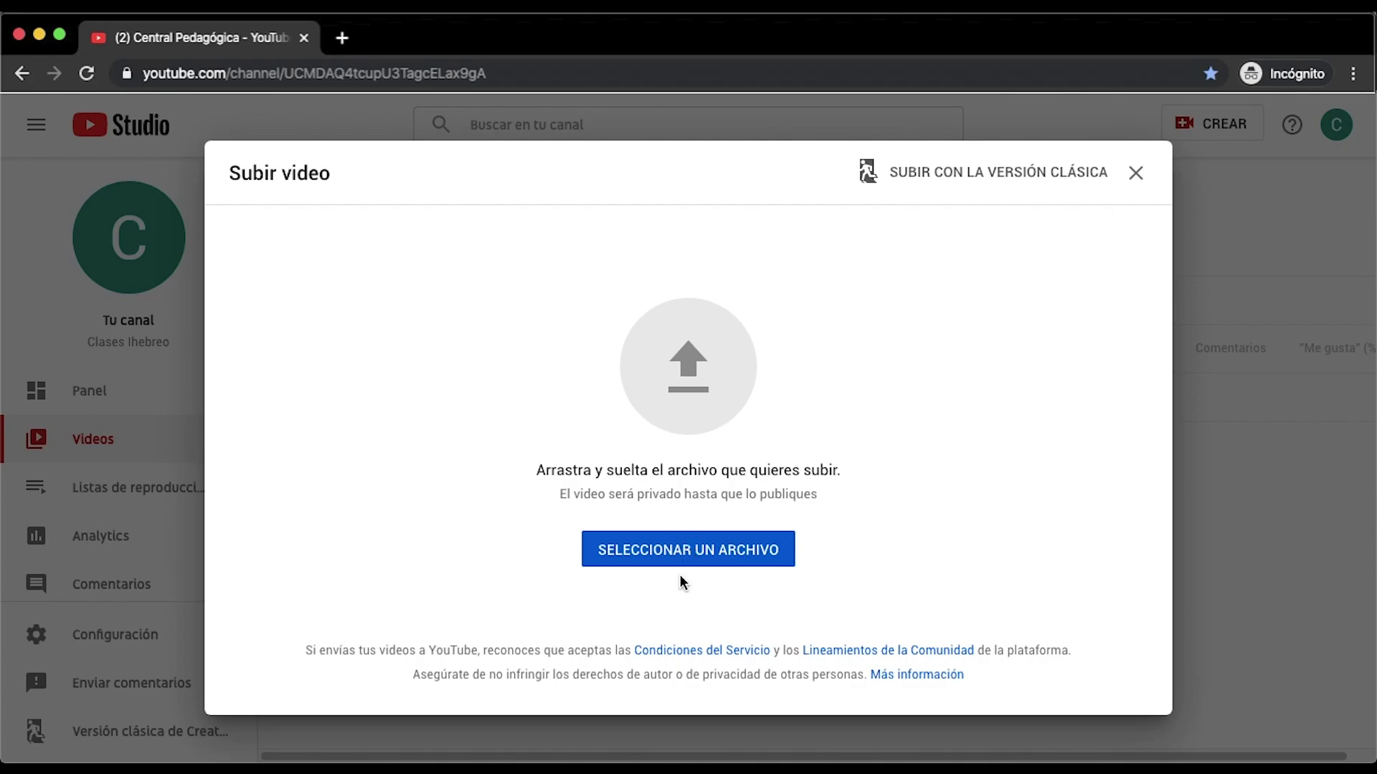
Select Mensaje 1.mp4 from Escritorio and upload it
left_click(699, 556)
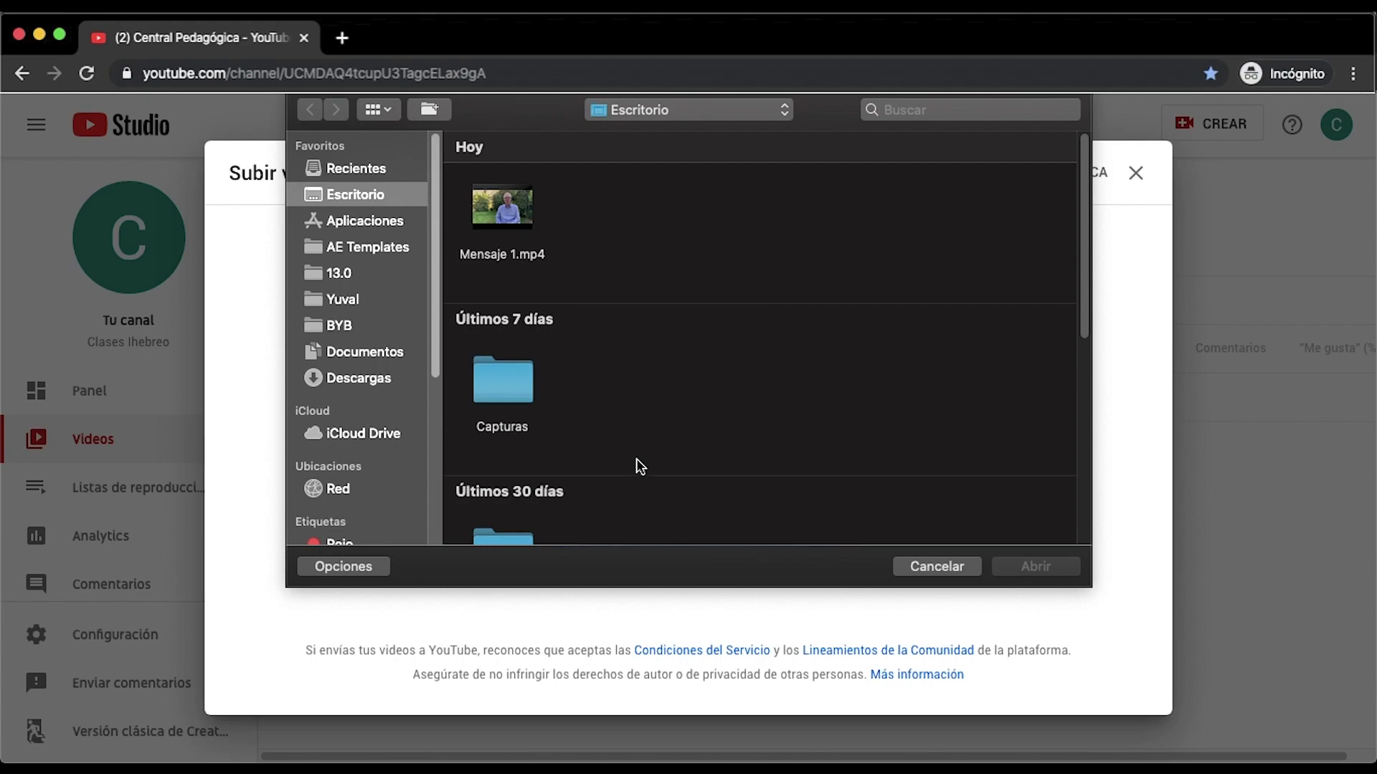
left_click(528, 215)
left_click(1042, 568)
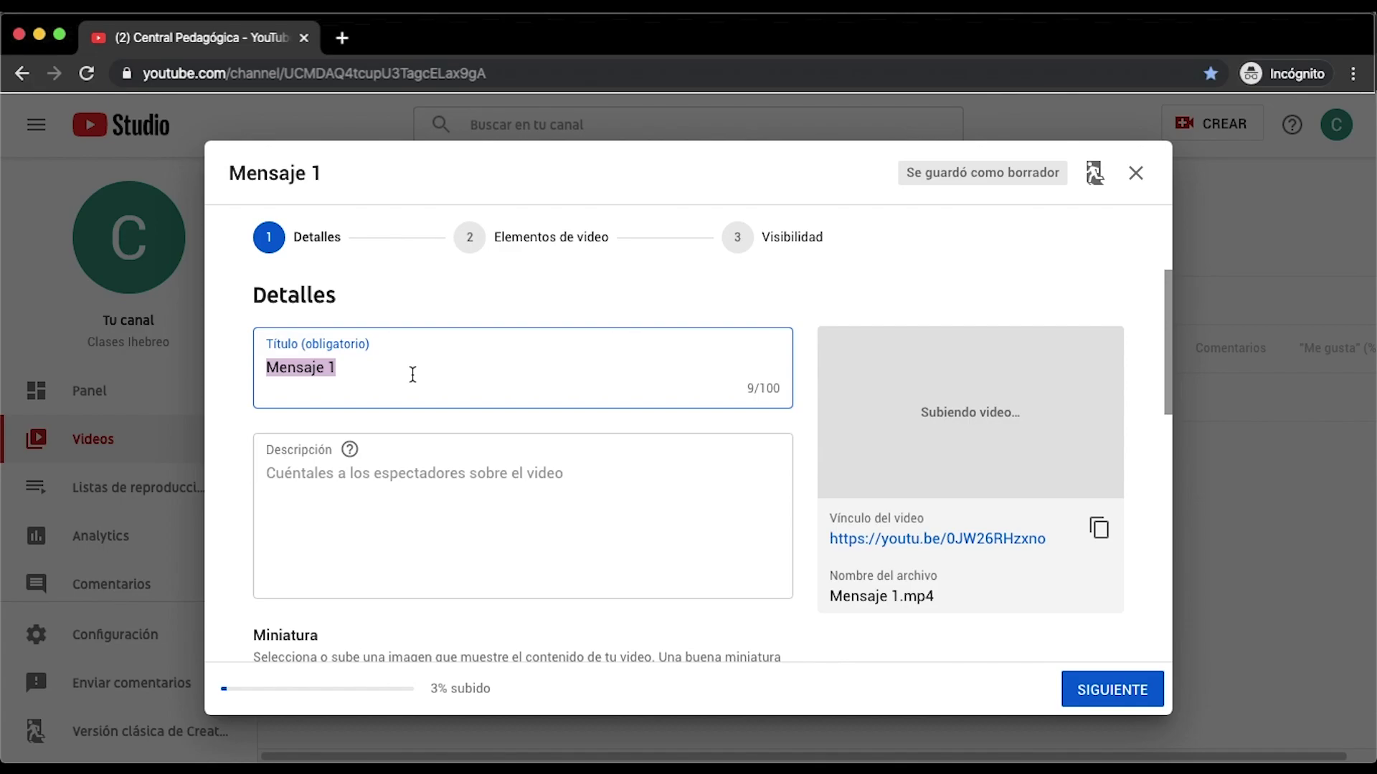
Mark Mensaje 1 as 'Sí, es contenido creado para niños' and advance to Elementos de video
left_click(402, 538)
scroll(404, 541, "down", 3)
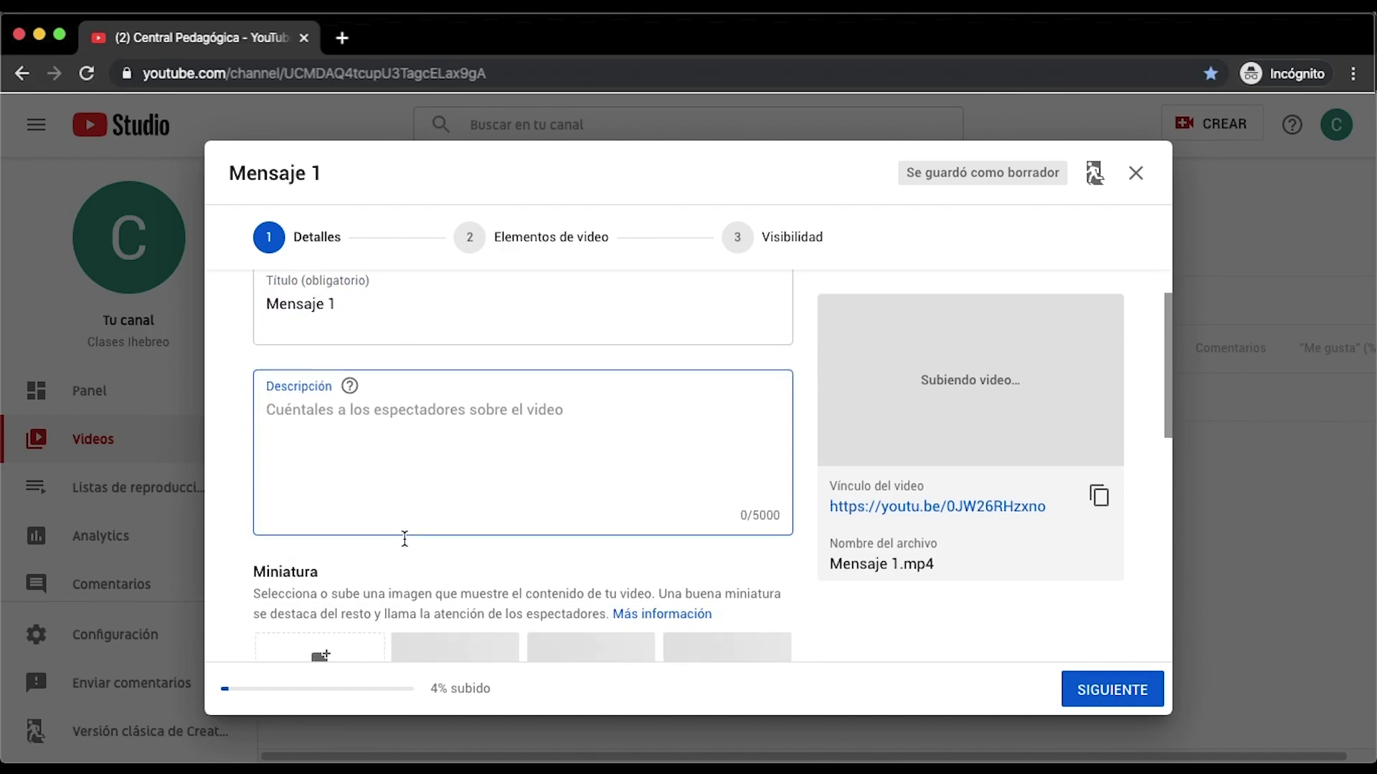
scroll(404, 545, "down", 9)
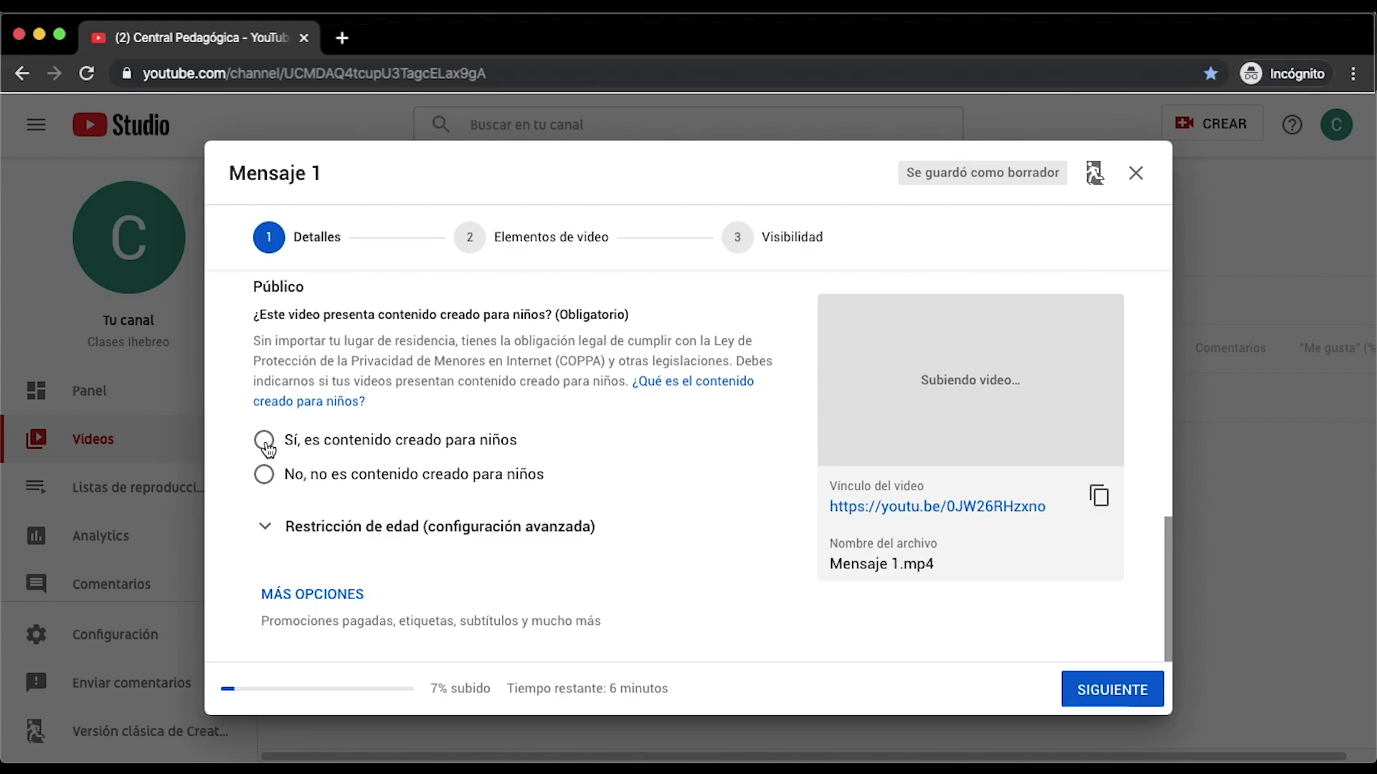
left_click(264, 441)
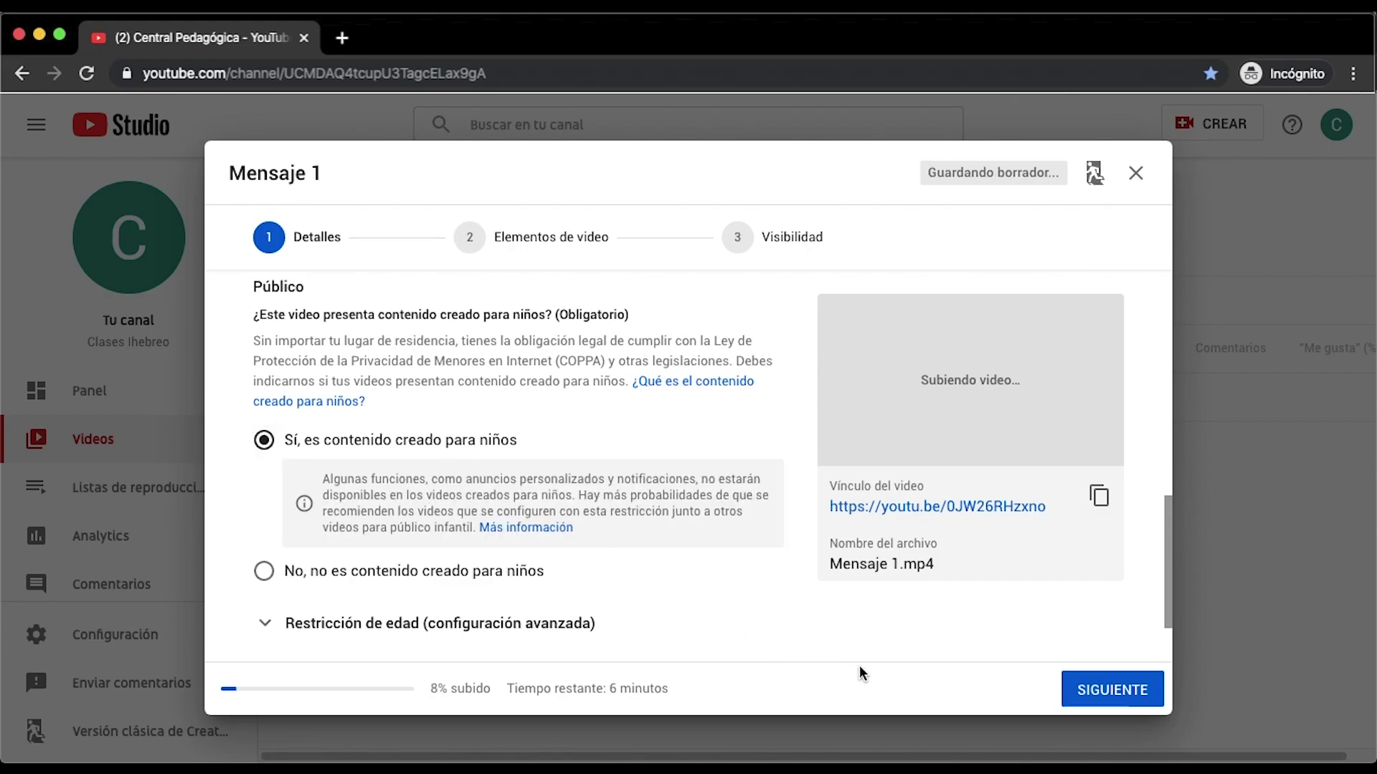
scroll(866, 640, "down", 2)
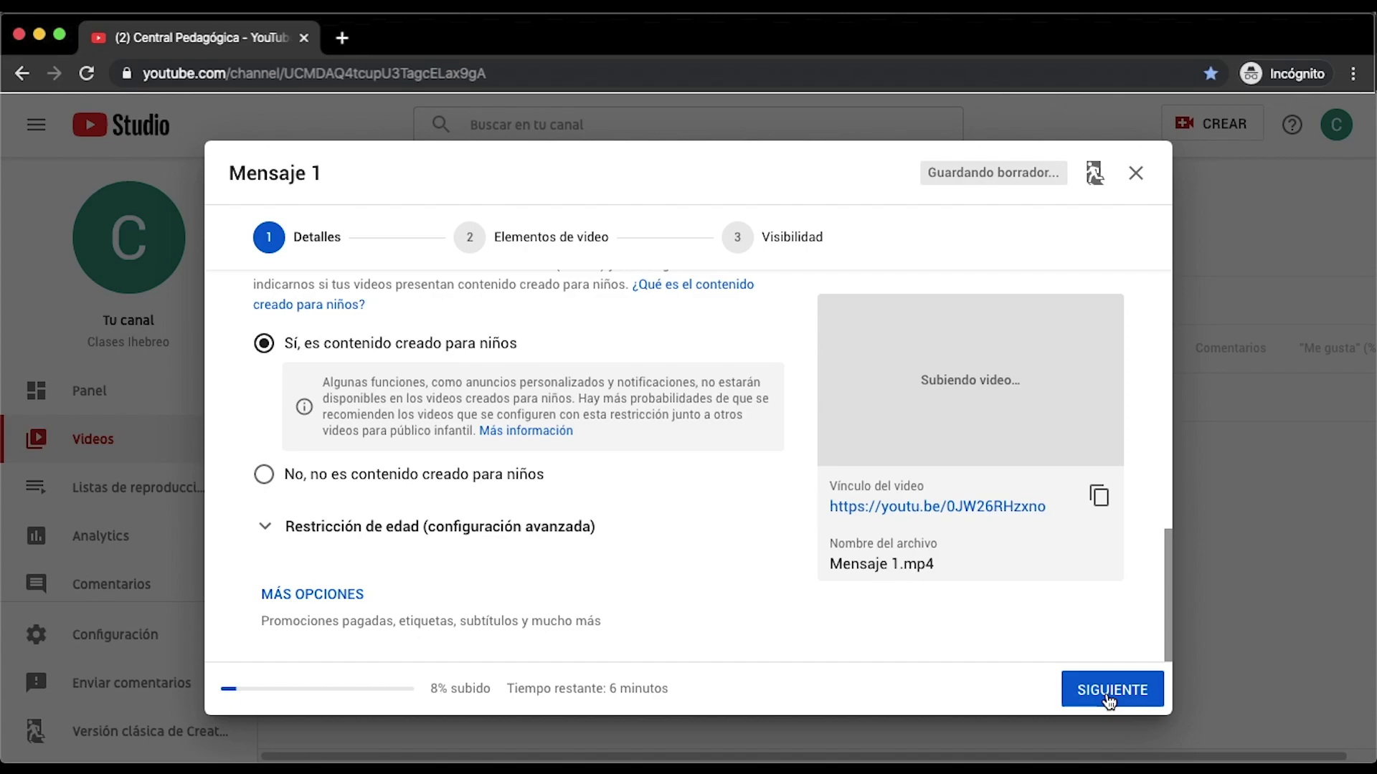
left_click(1109, 689)
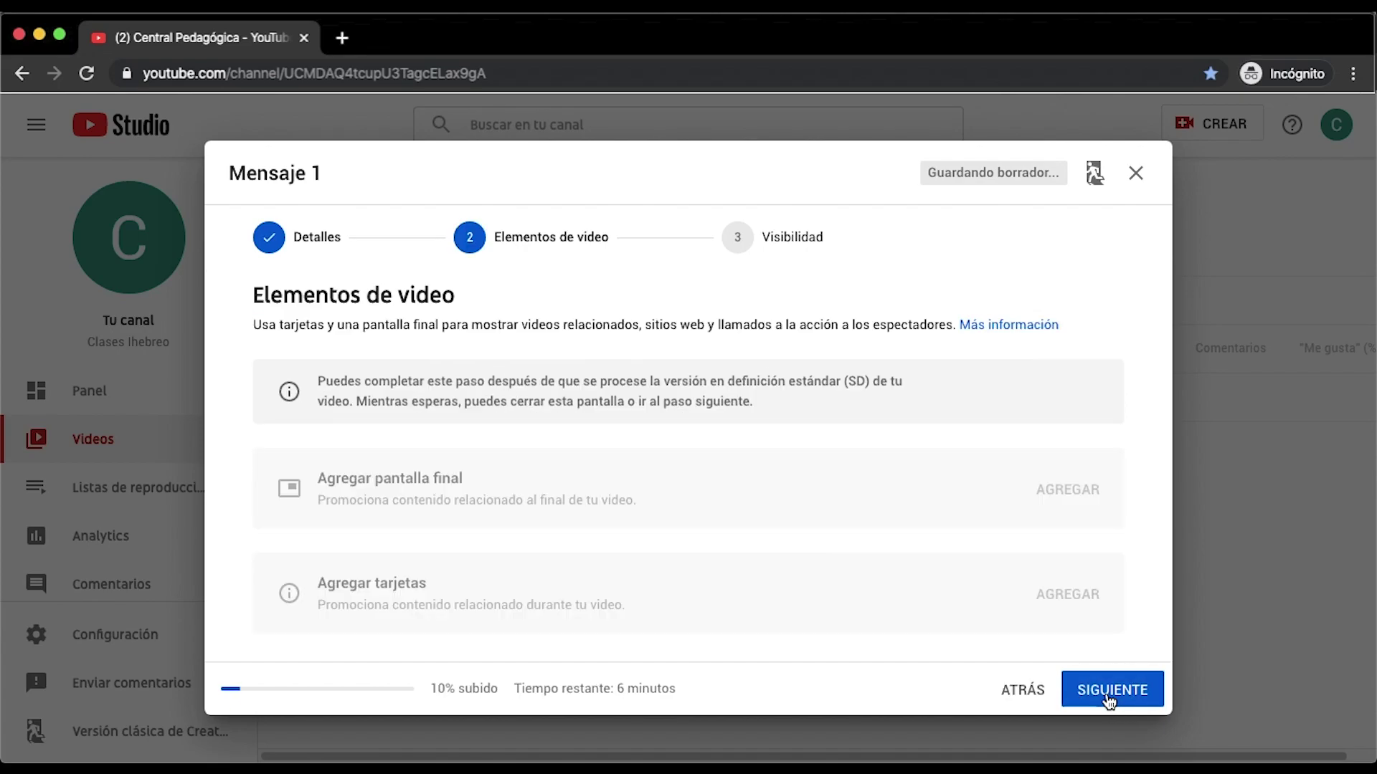
Continue past Elementos de video to the Visibilidad step
left_click(1109, 700)
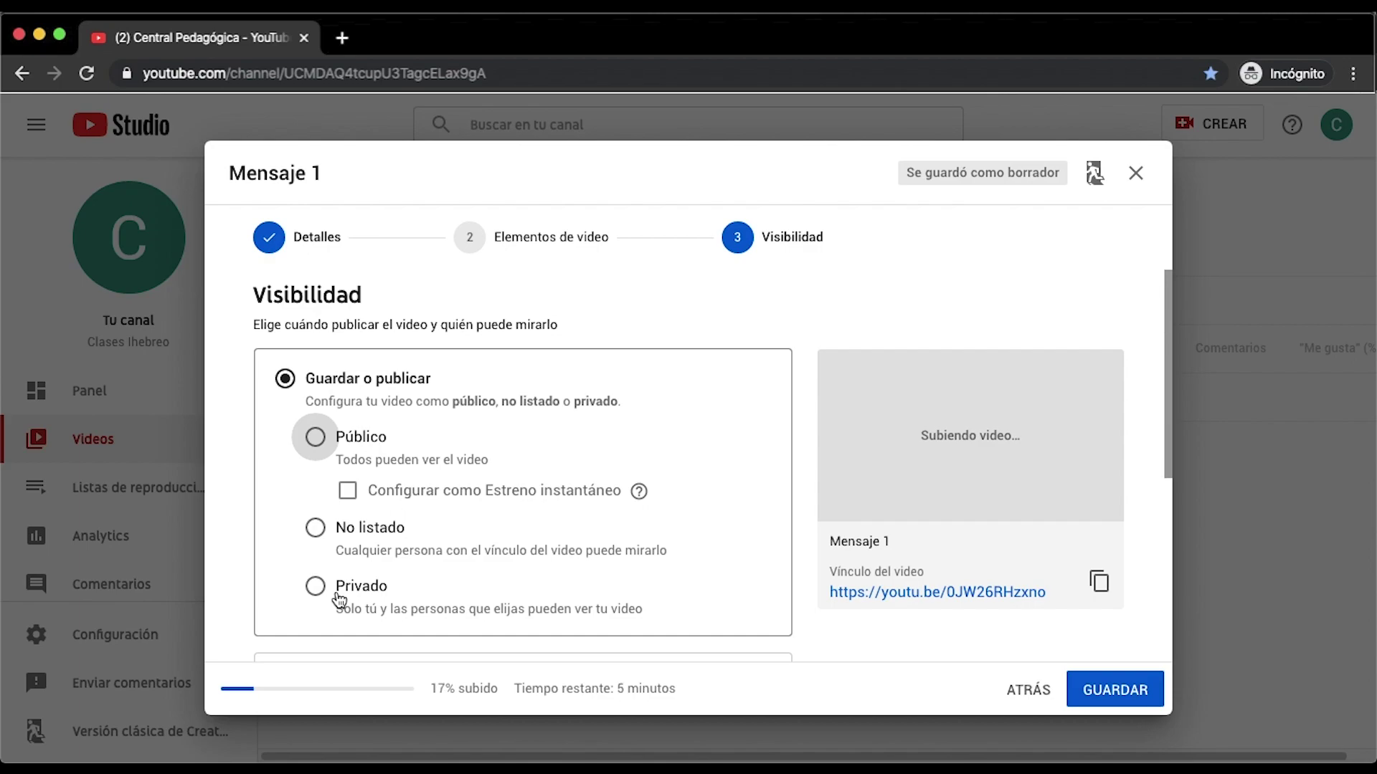
Set visibility to Público, publish Mensaje 1, and close the Procesando video notice
left_click(316, 446)
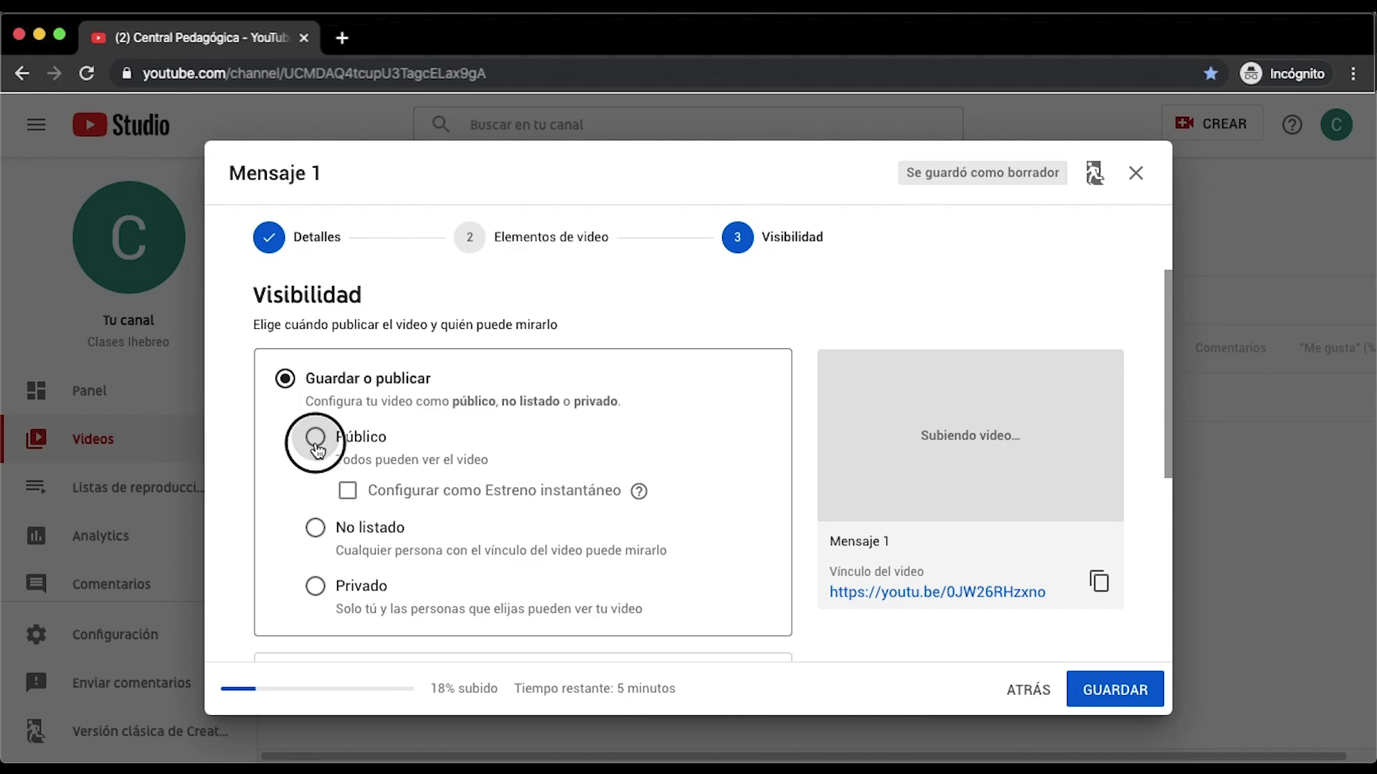
scroll(882, 638, "down", 3)
key("Return")
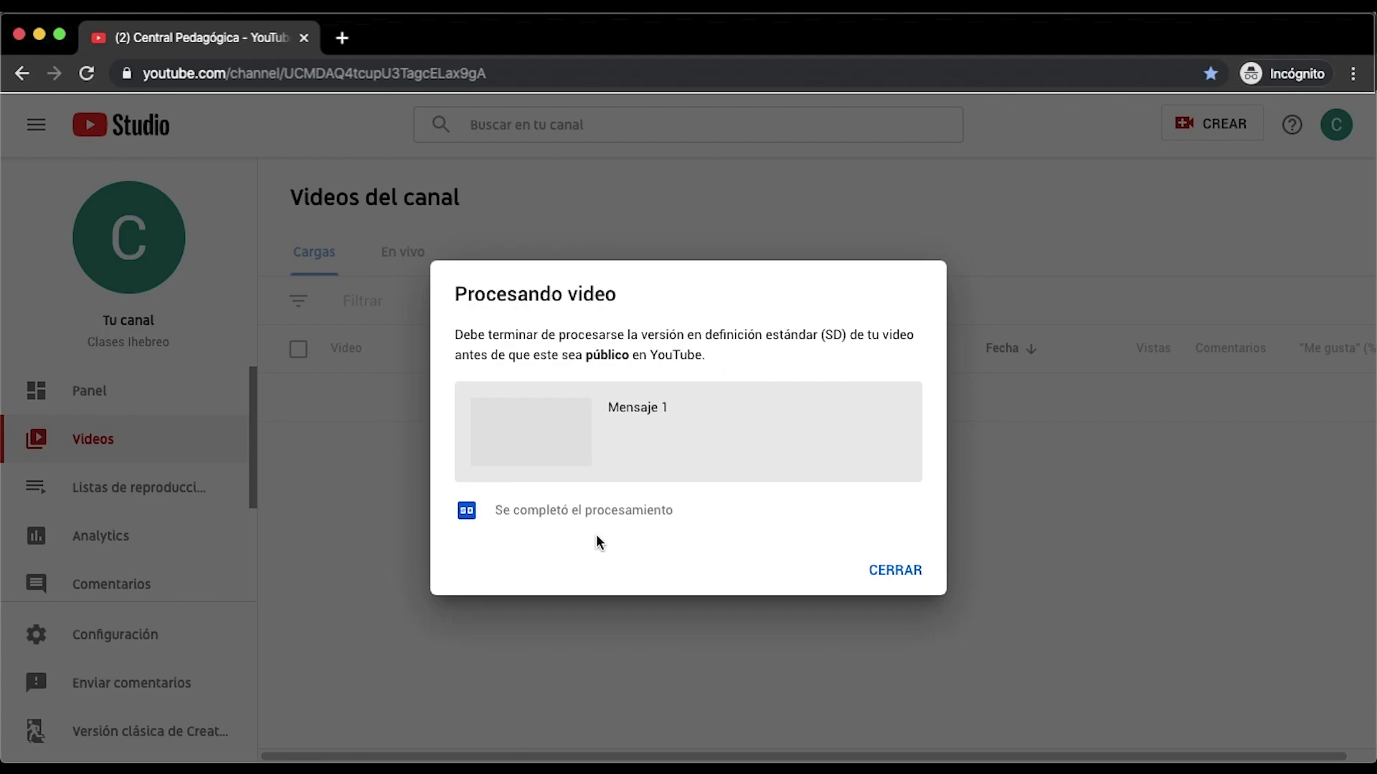
left_click(896, 572)
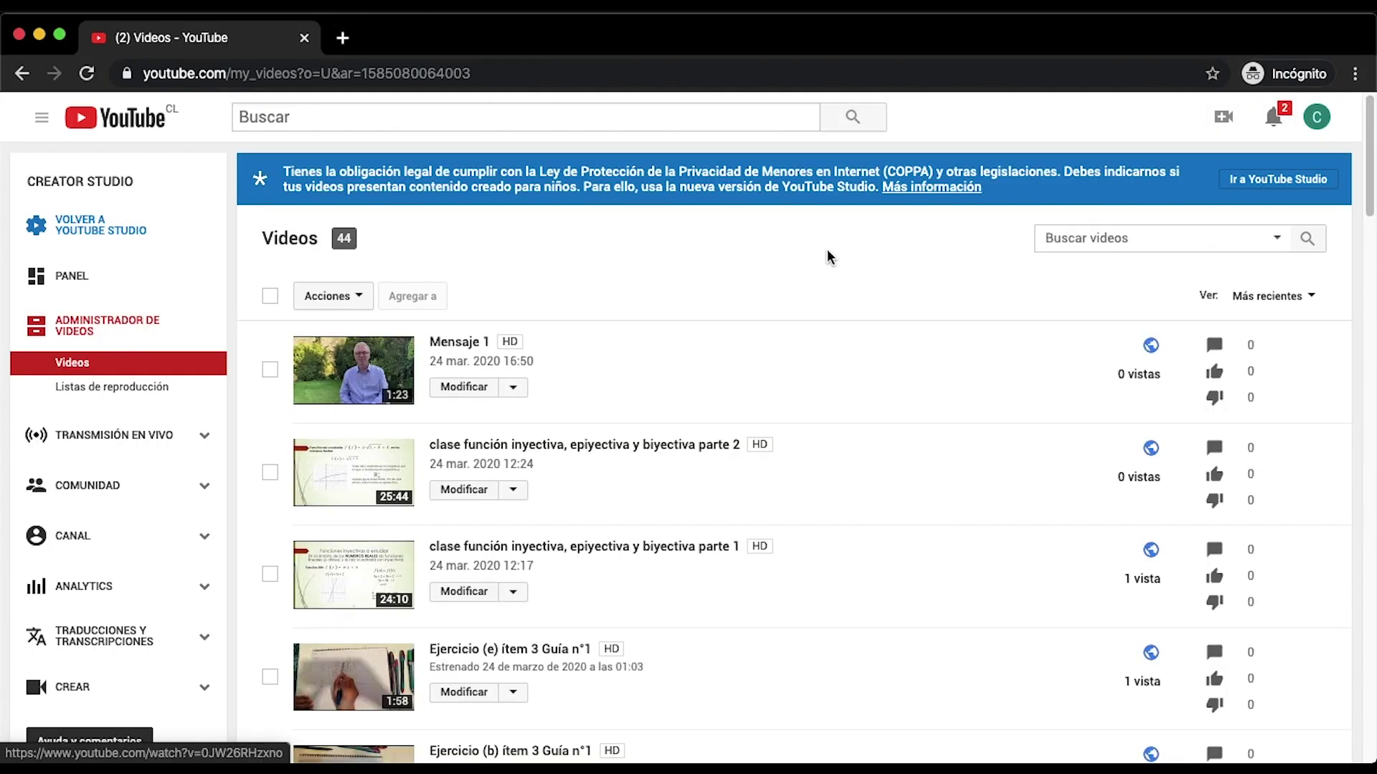
left_click(460, 344)
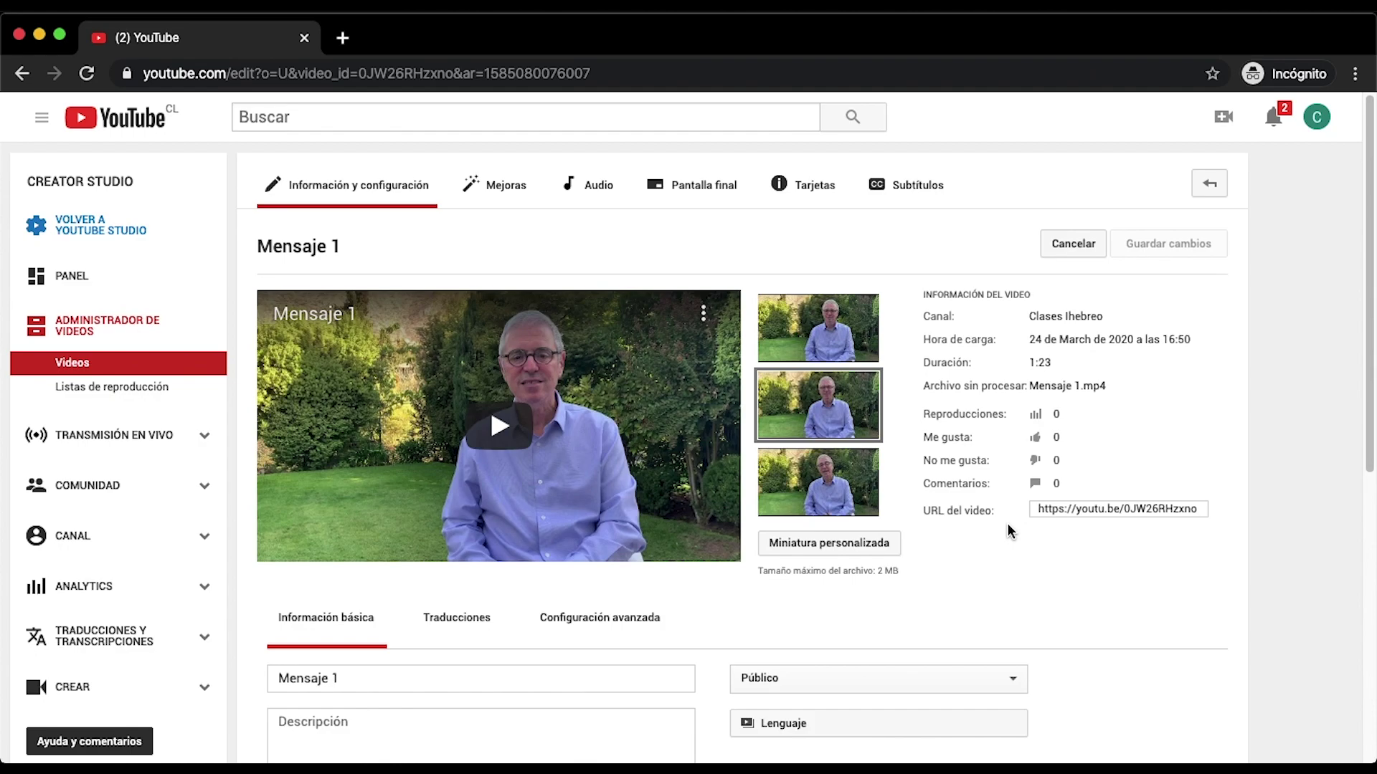
left_click(1041, 510)
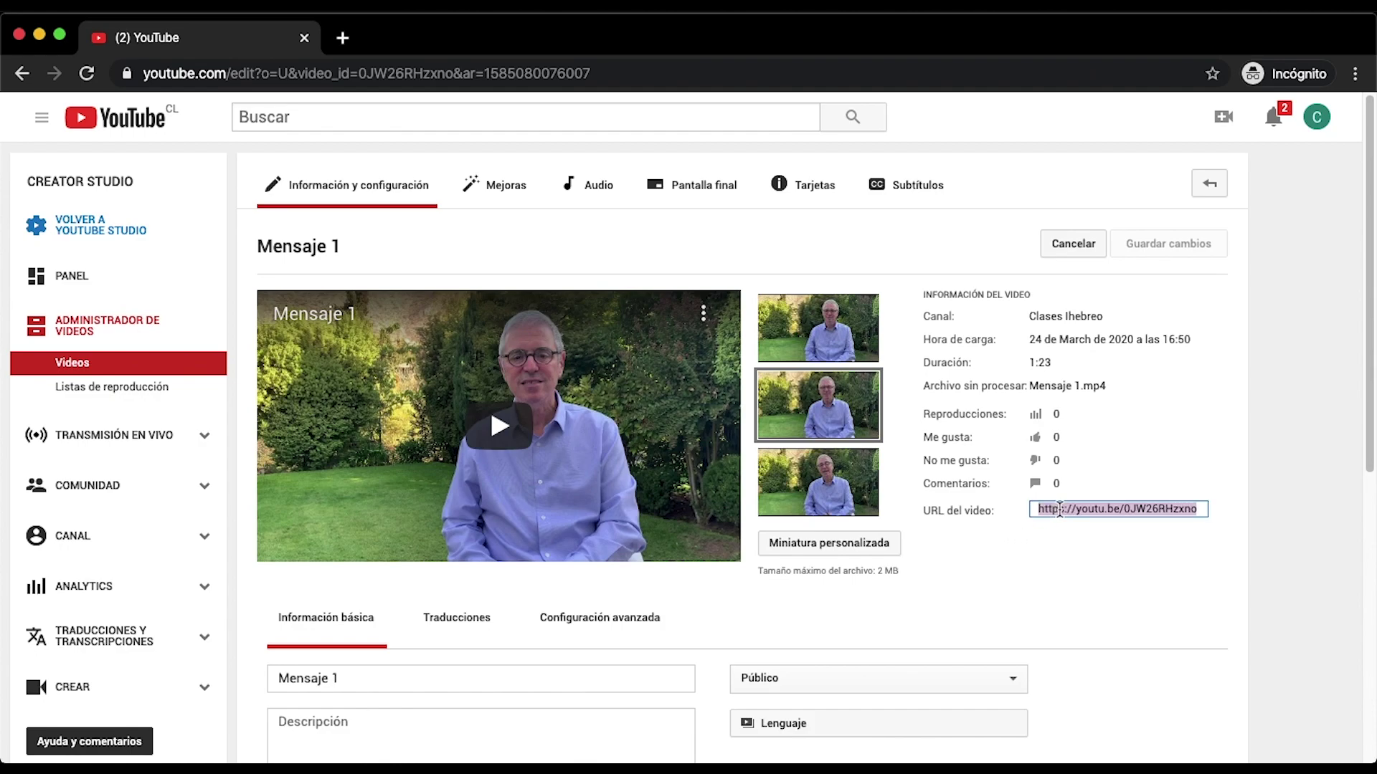
right_click(1059, 509)
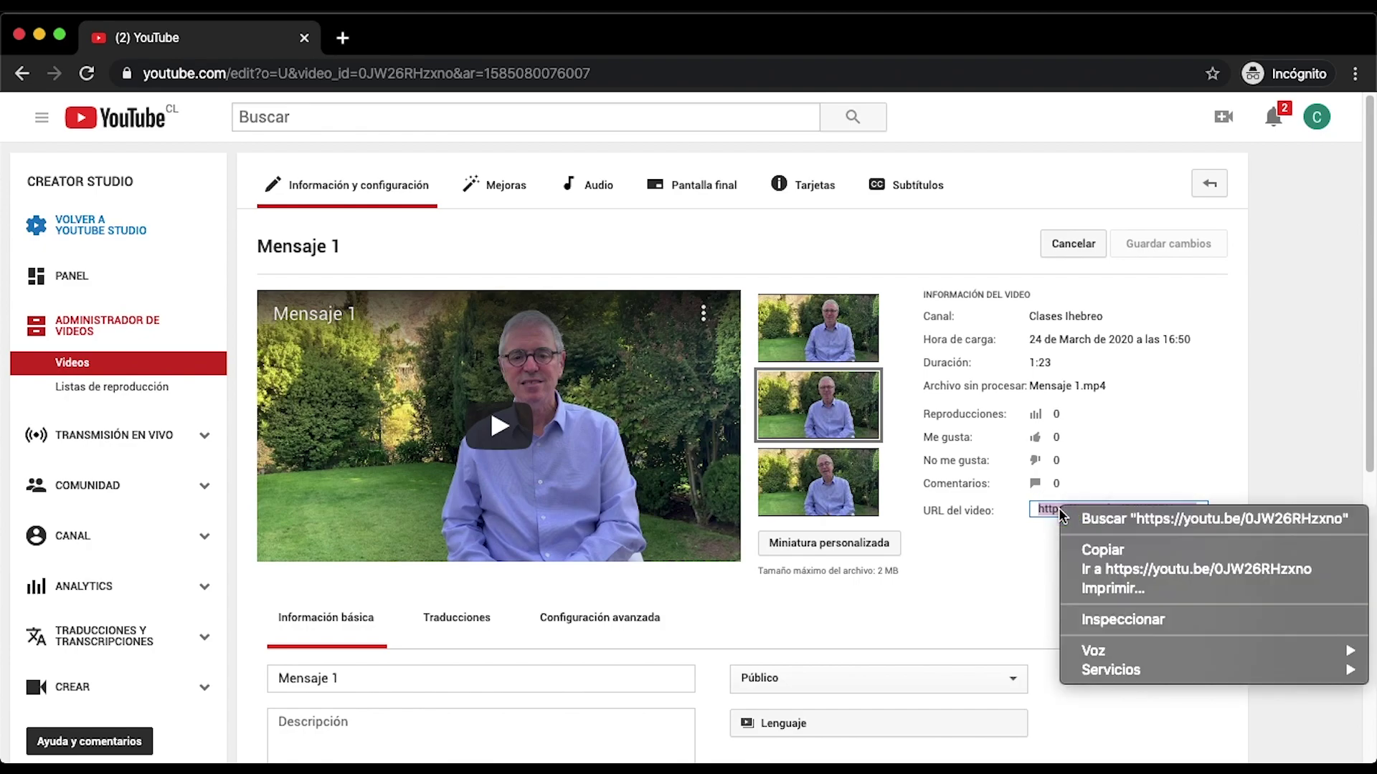
left_click(1104, 550)
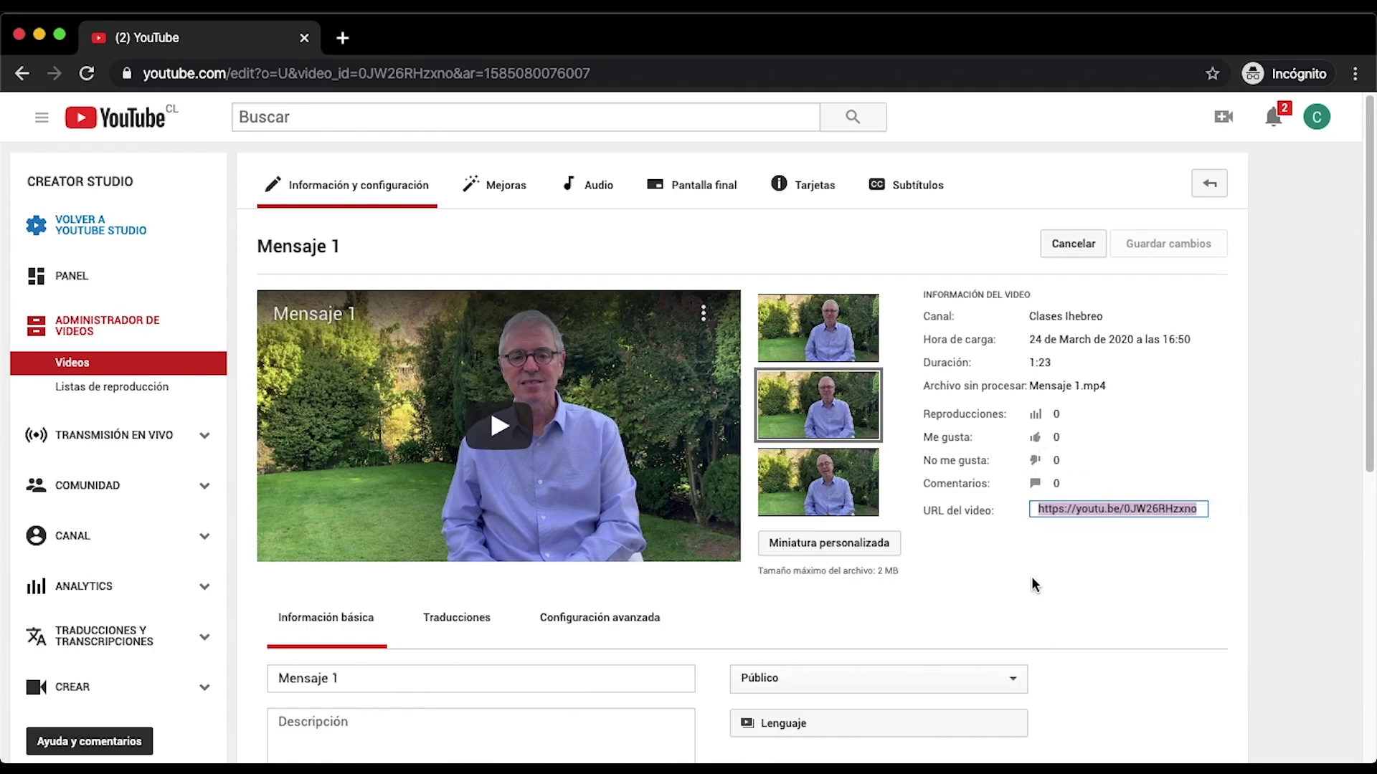
Return to Chrome via Mission Control and open a new regular, non-incognito window
key("ctrl+Up")
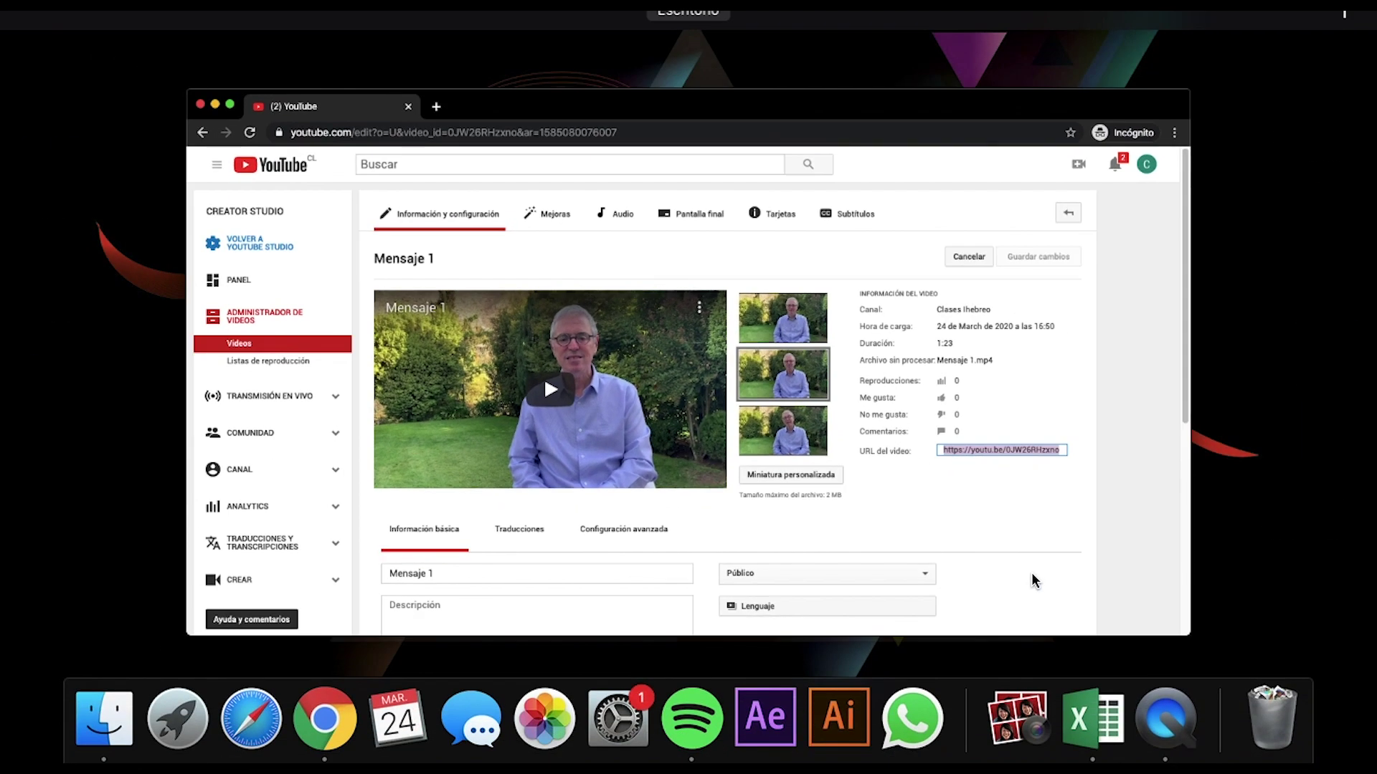
left_click(1118, 451)
mouse_move(323, 719)
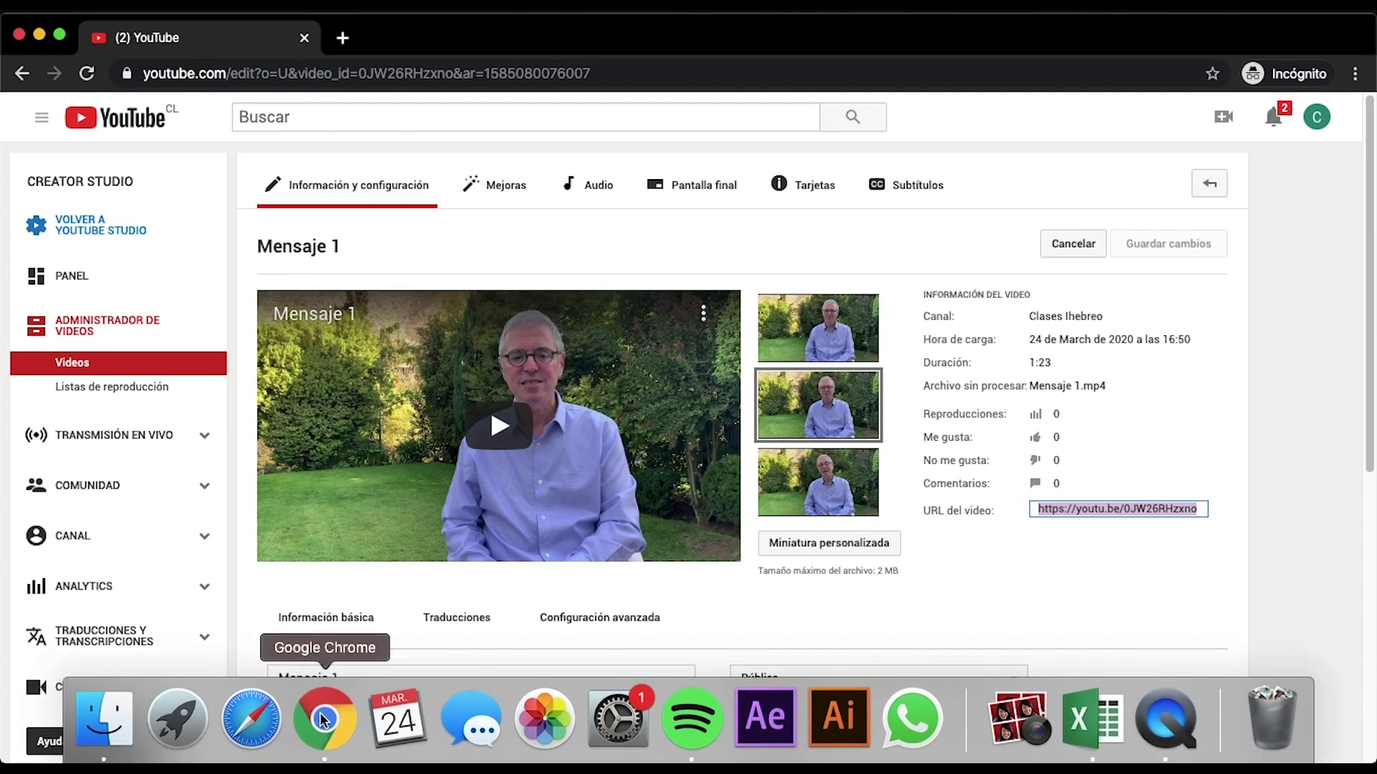
right_click(323, 720)
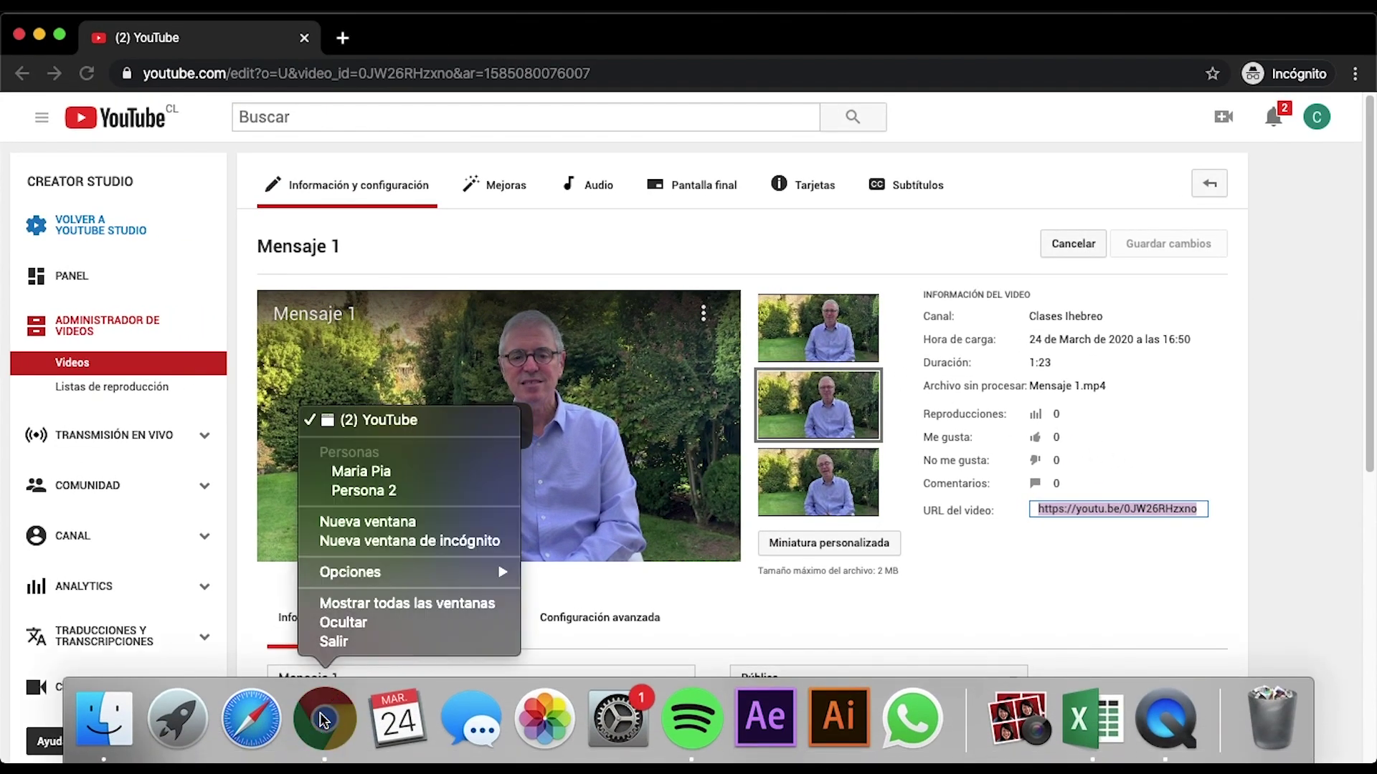
left_click(354, 520)
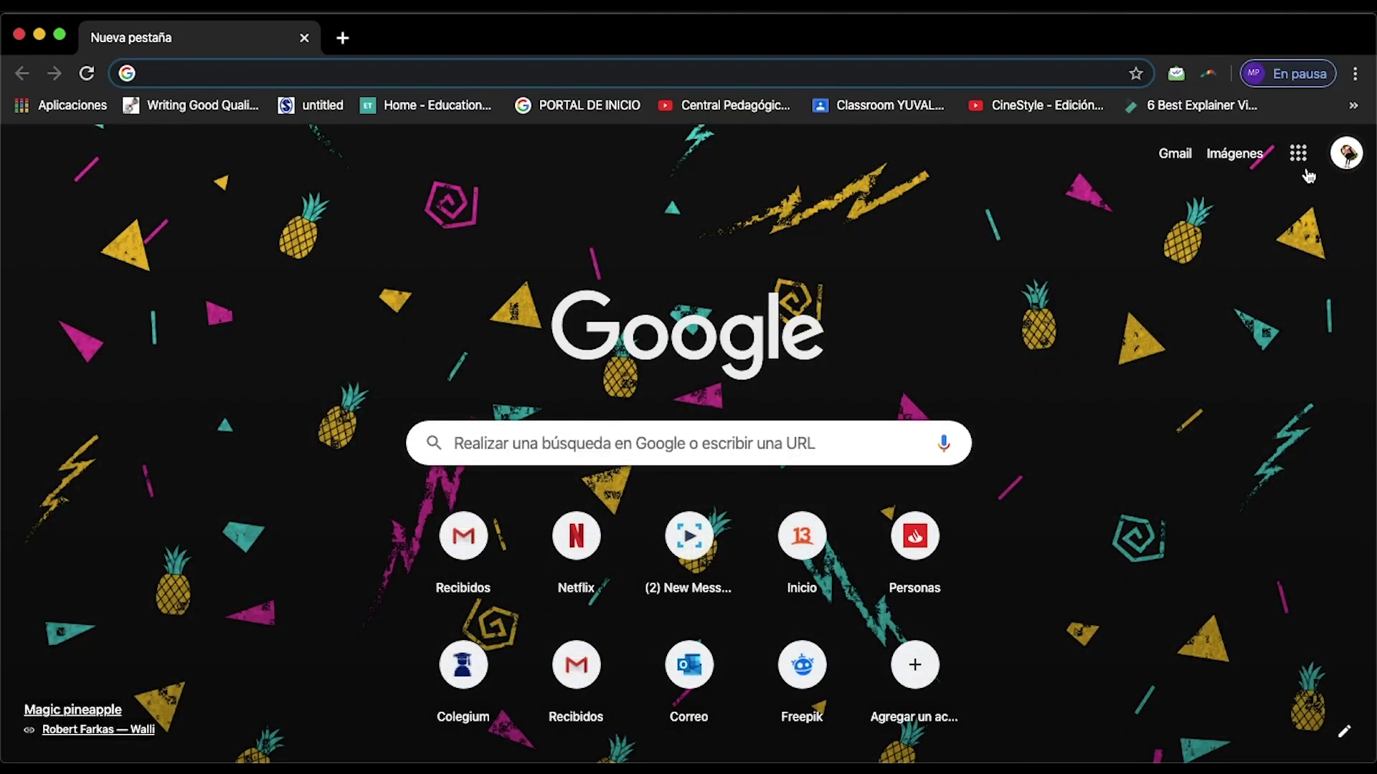
left_click(1193, 129)
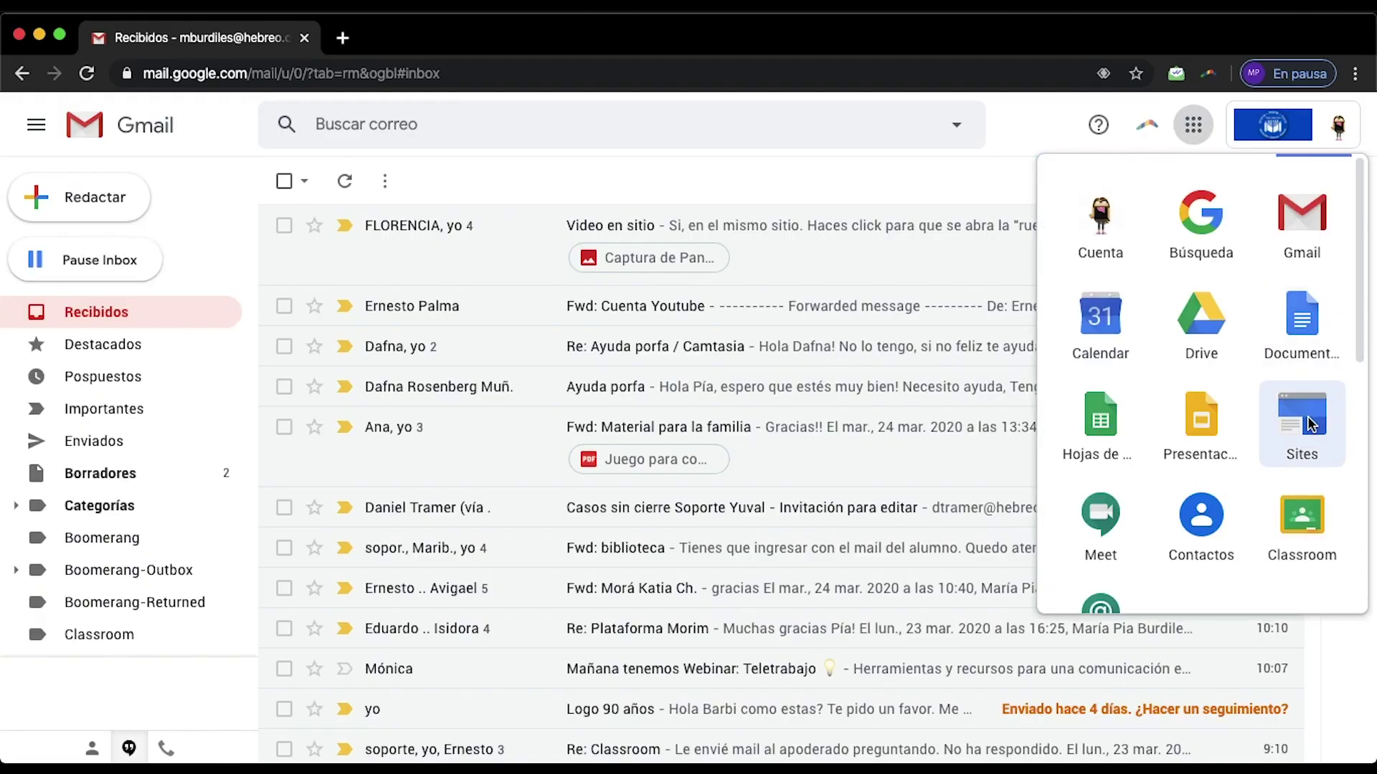
Open the 3rd Grade site in the new Google Sites and go to Spanish › Resources › U1
left_click(1303, 415)
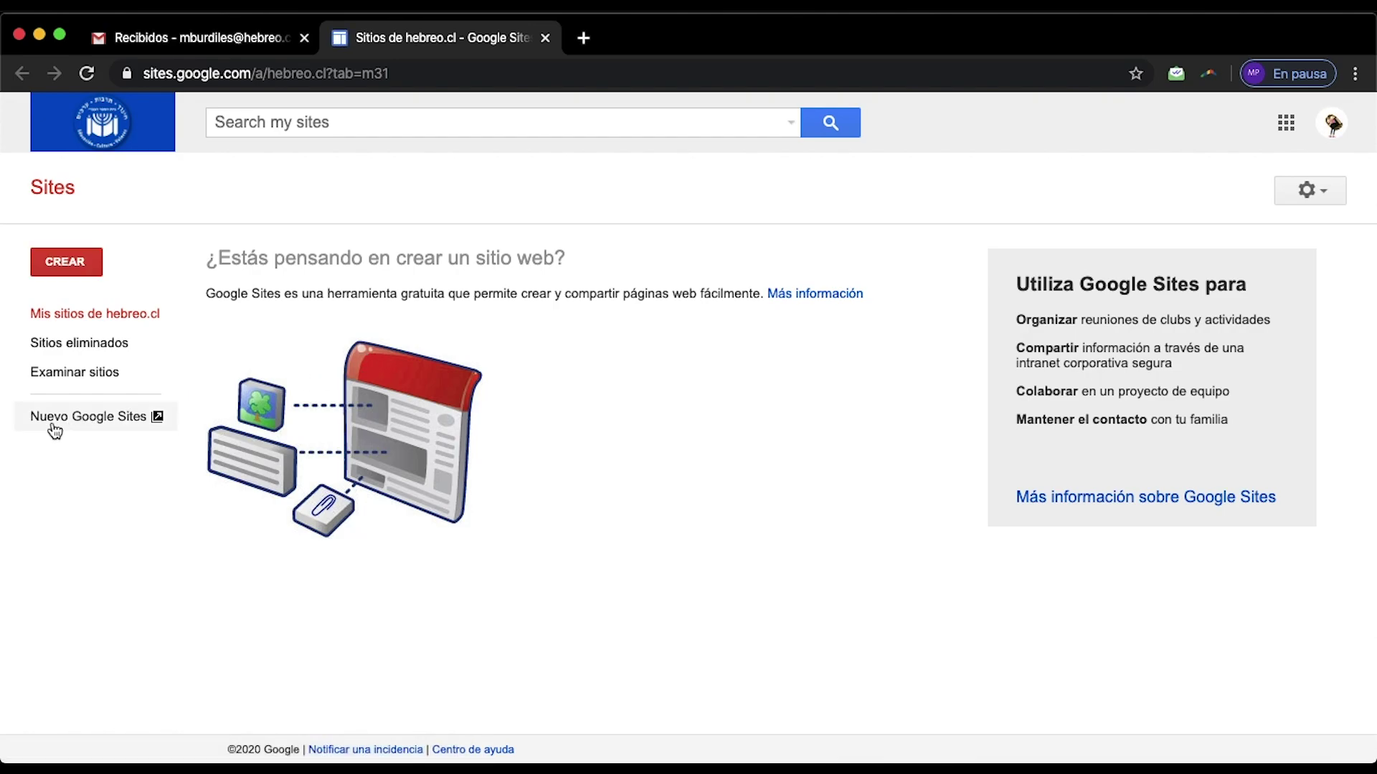
left_click(54, 428)
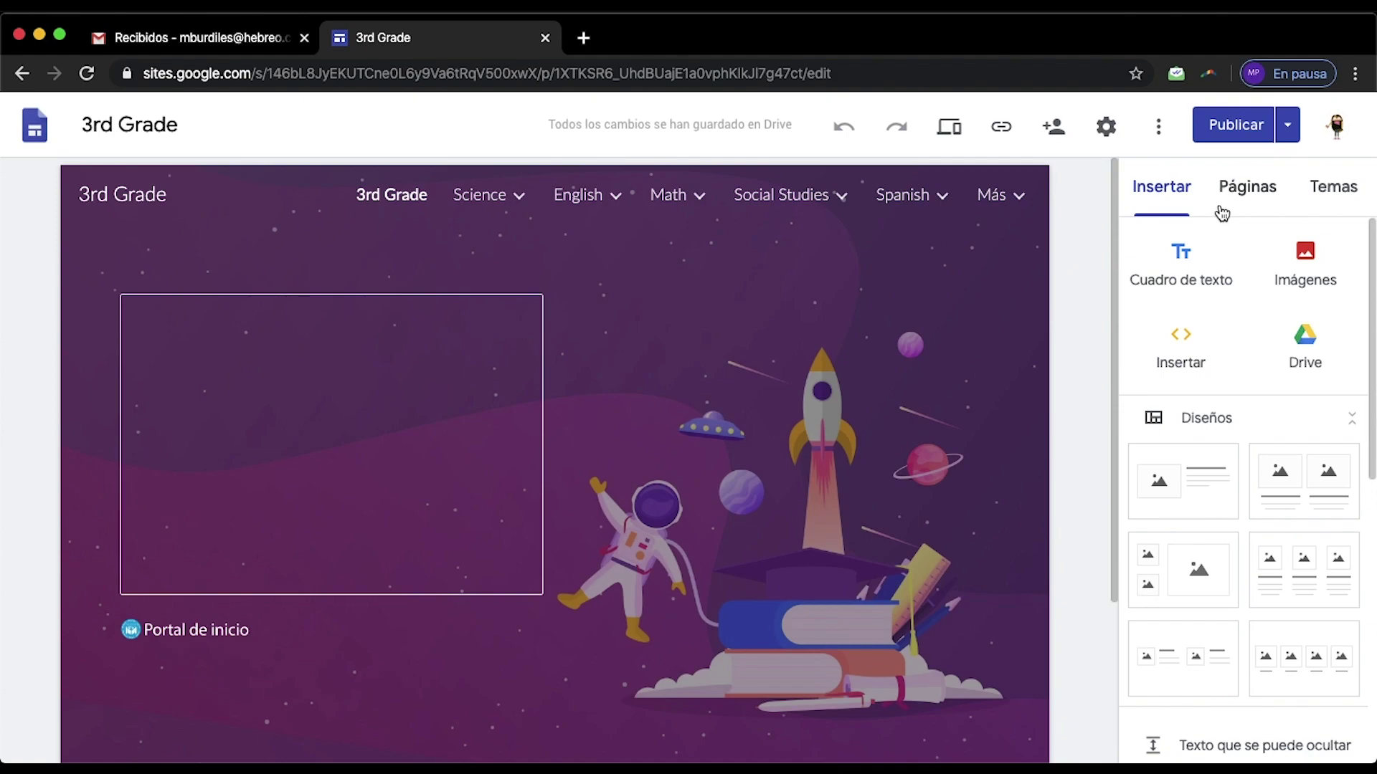
left_click(1239, 191)
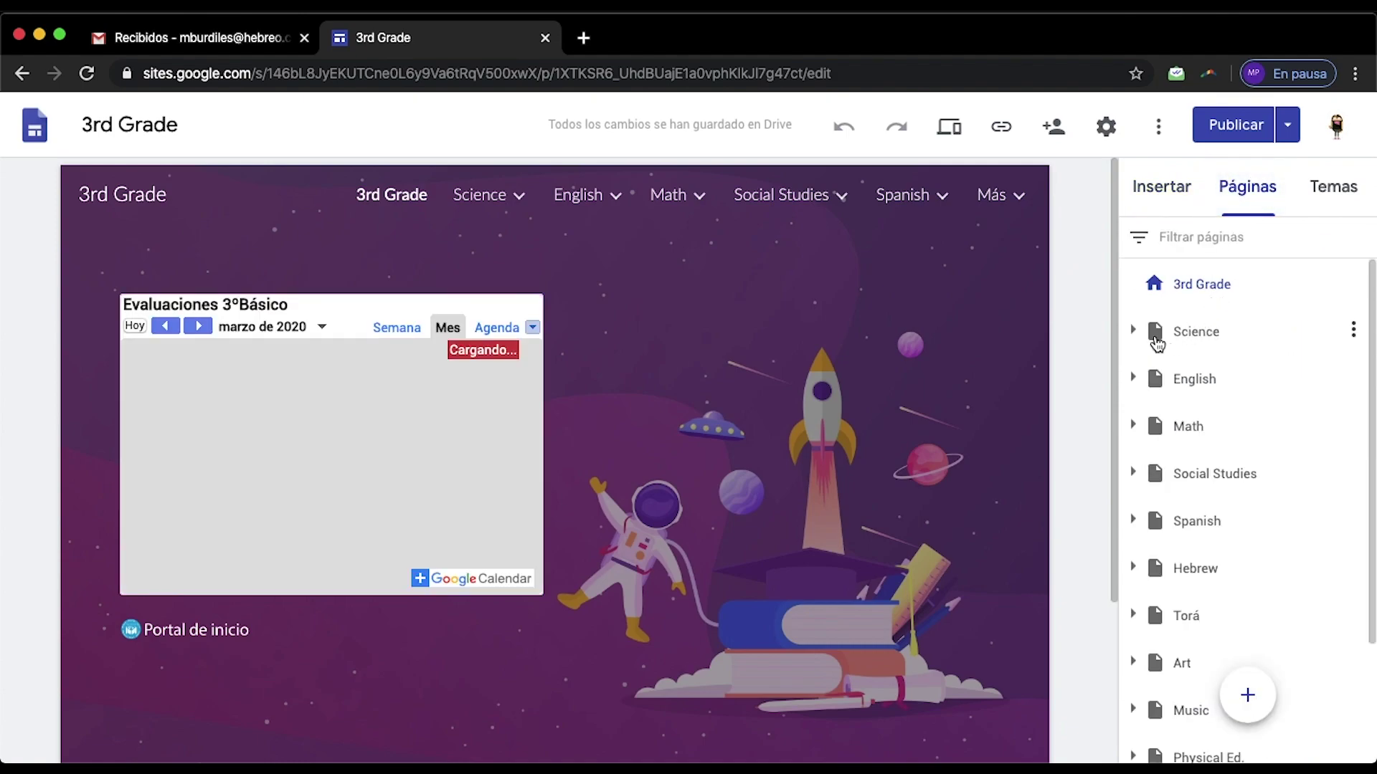
scroll(1153, 405, "down", 1)
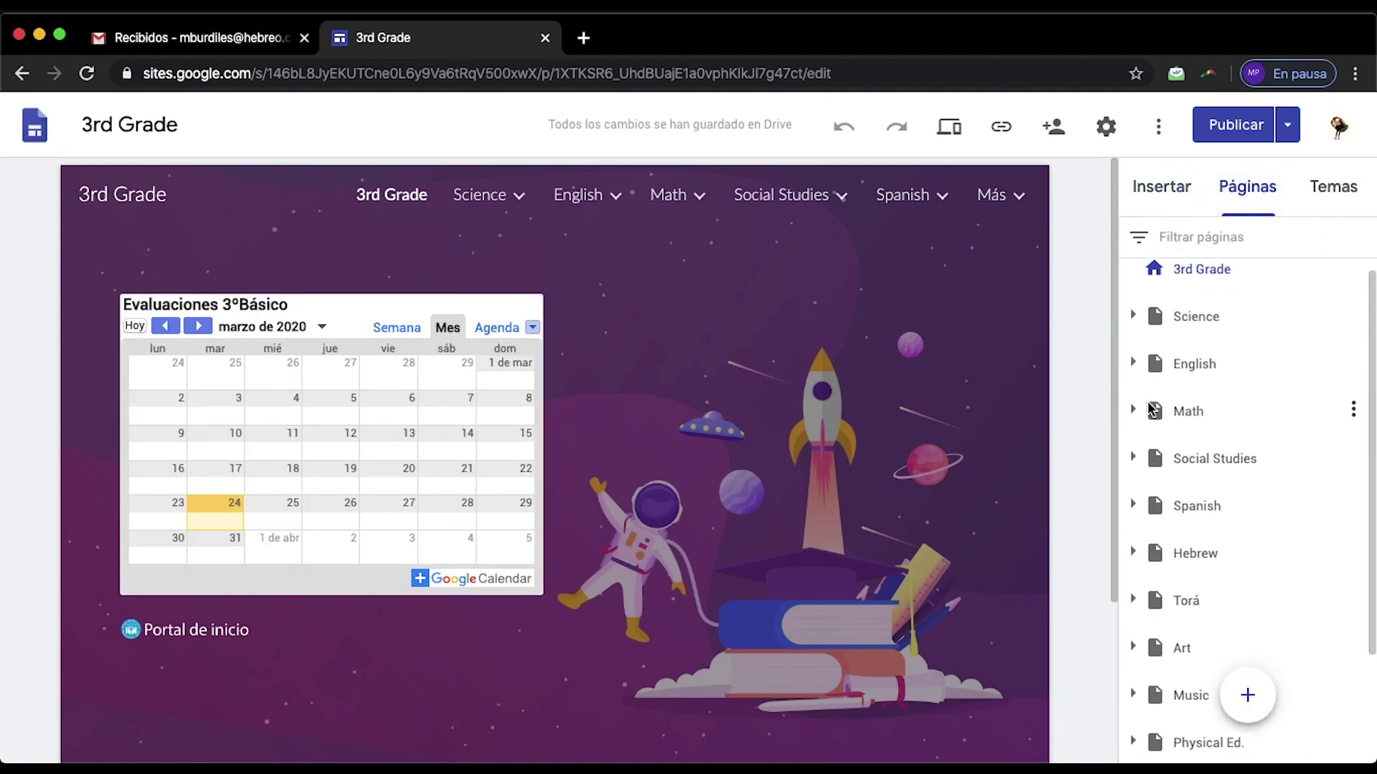
left_click(1133, 505)
left_click(1157, 553)
left_click(1278, 601)
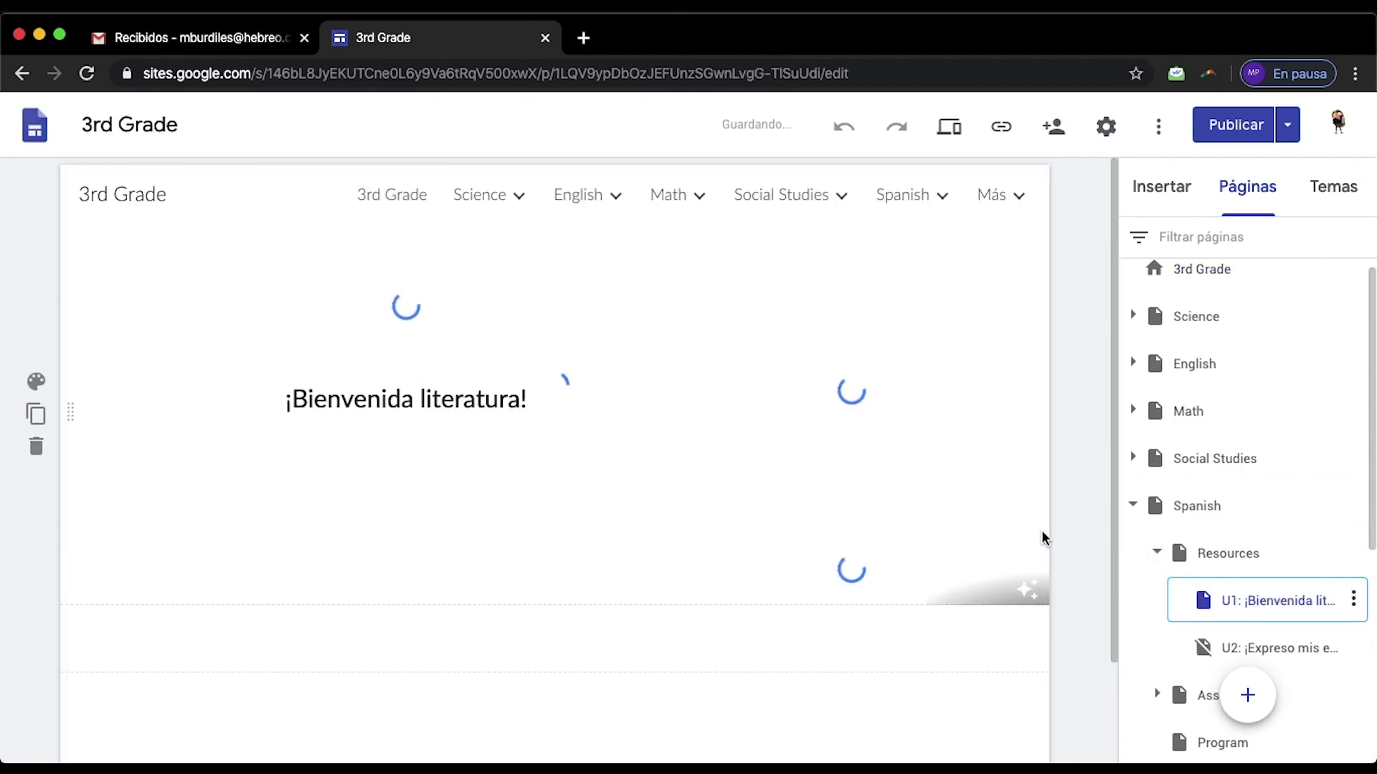
scroll(1004, 523, "down", 5)
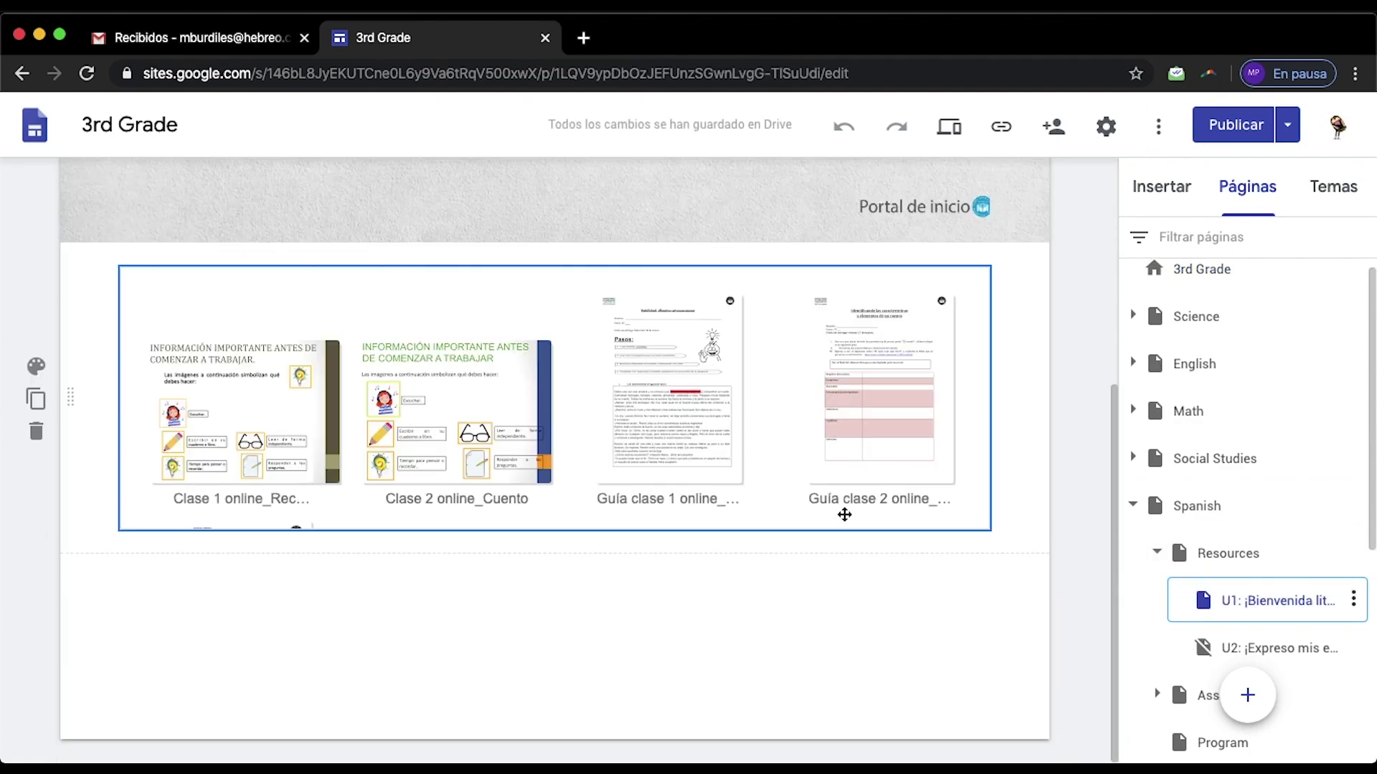
Paste the copied Mensaje 1 video link into an embed box below the gallery and insert it
double_click(175, 635)
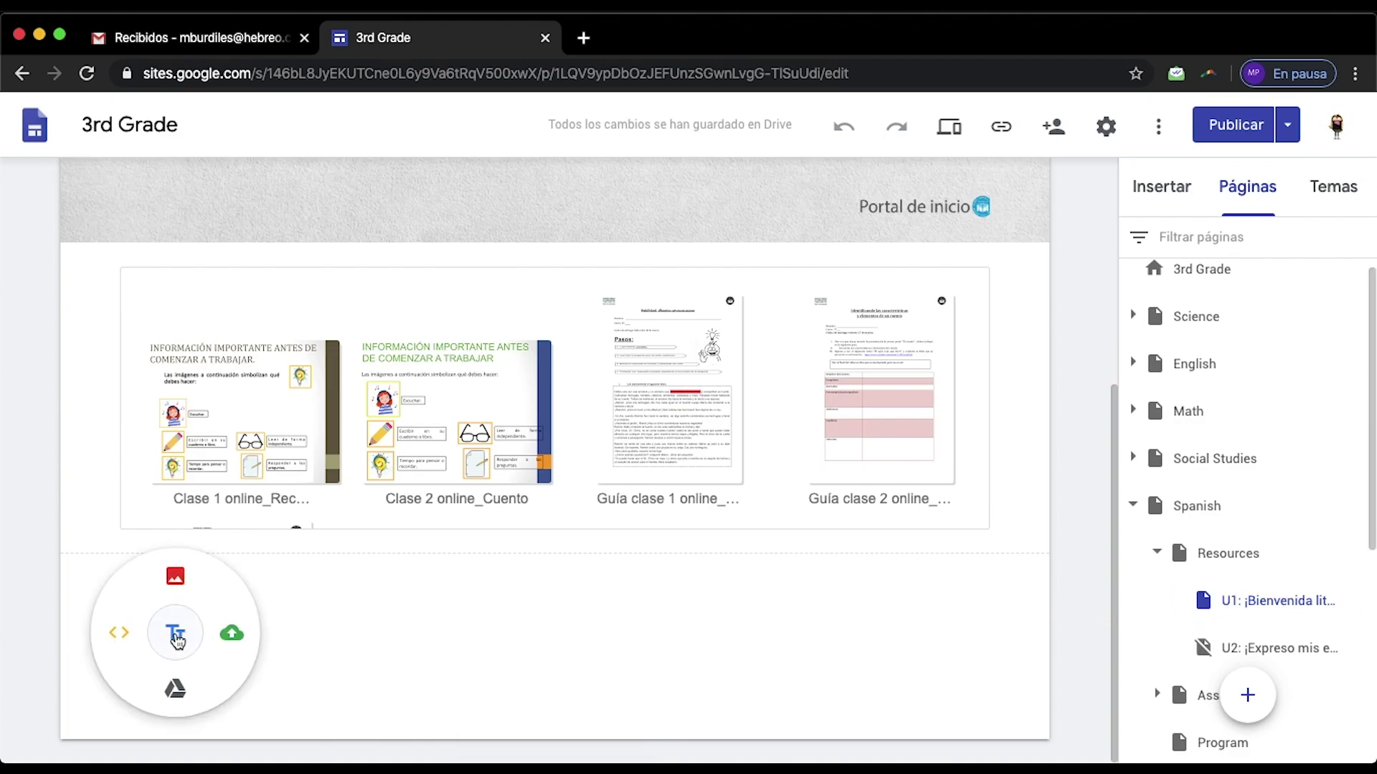
left_click(120, 634)
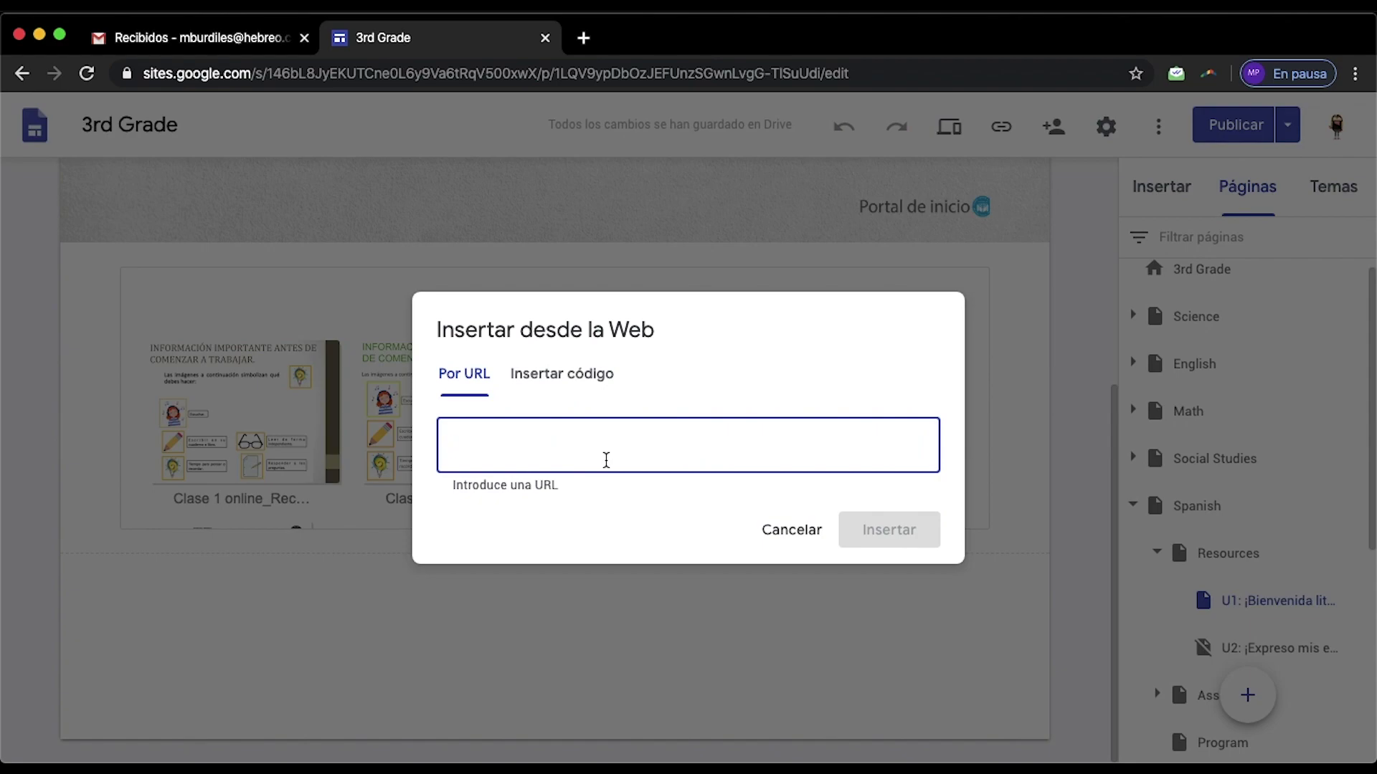
right_click(603, 453)
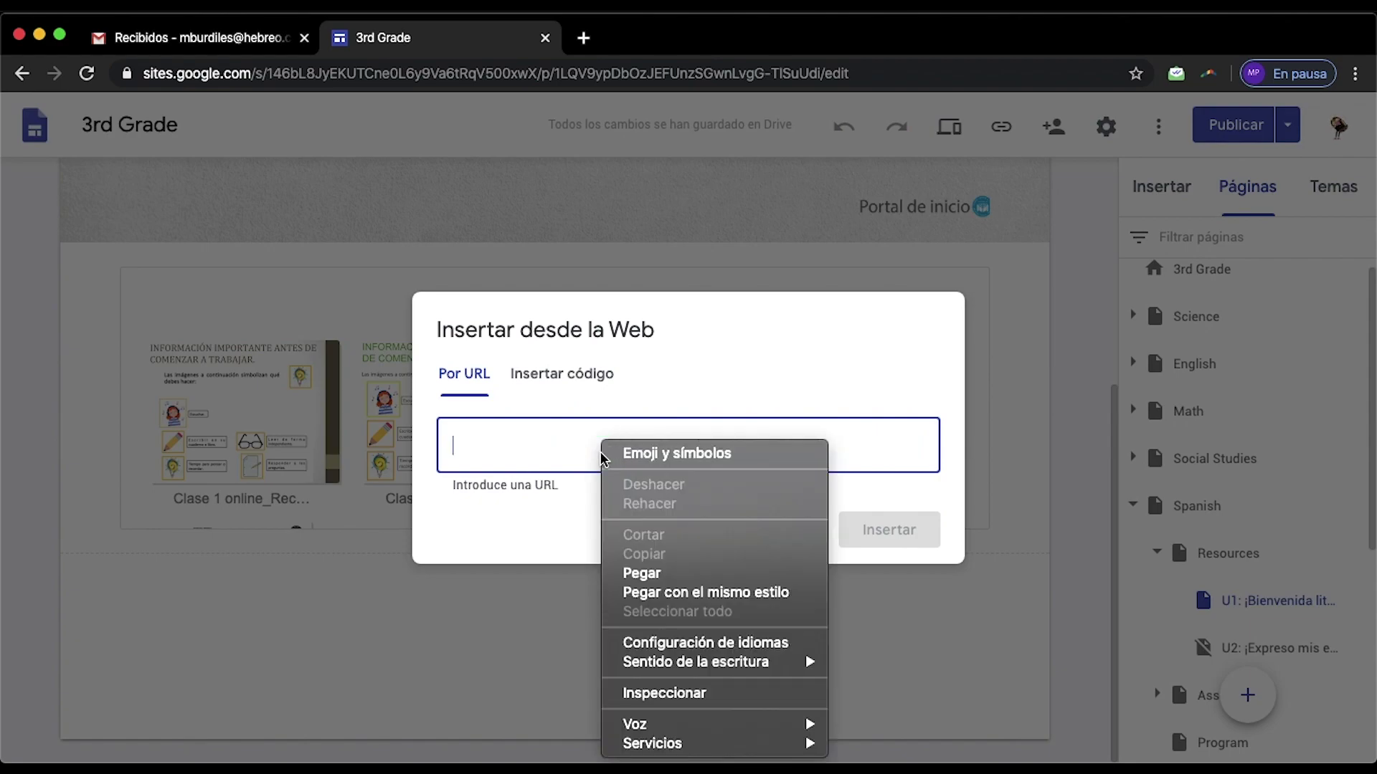
left_click(680, 574)
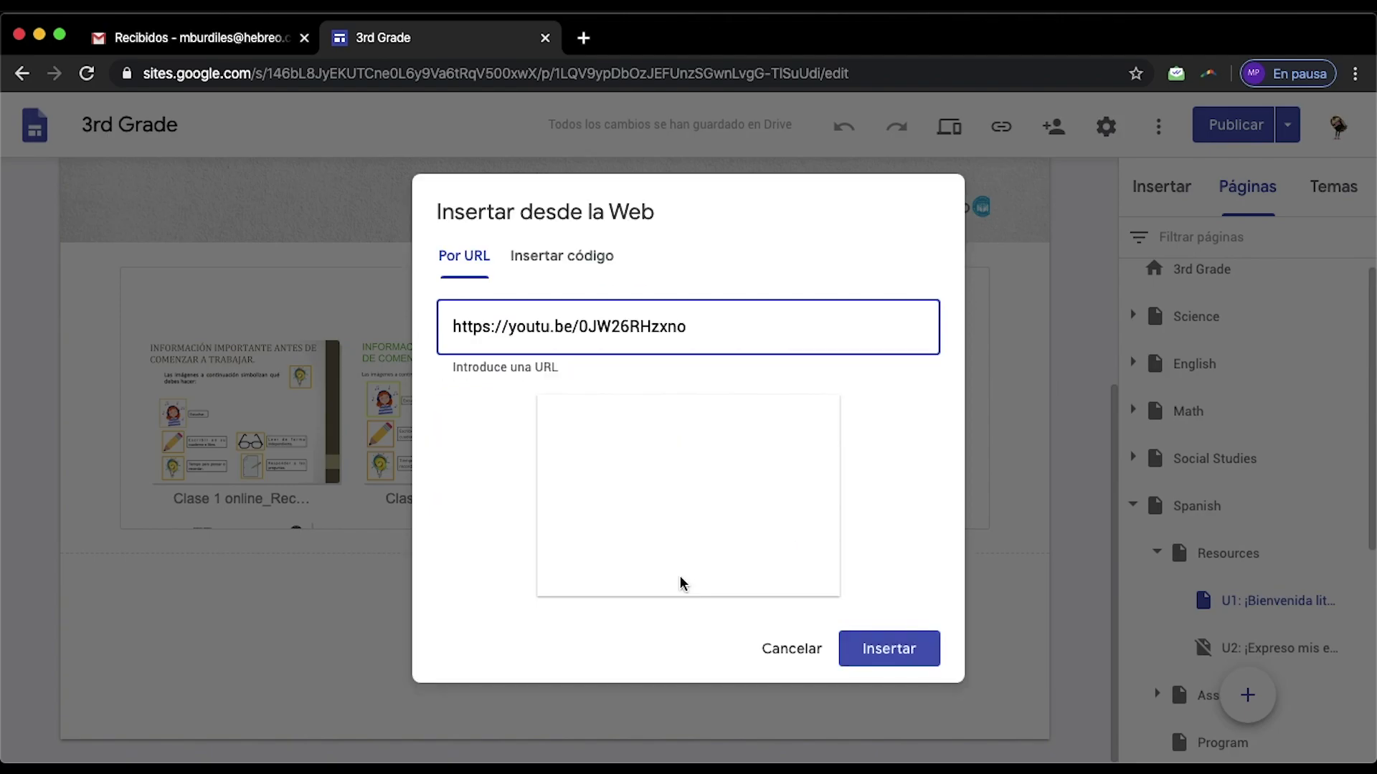
left_click(925, 663)
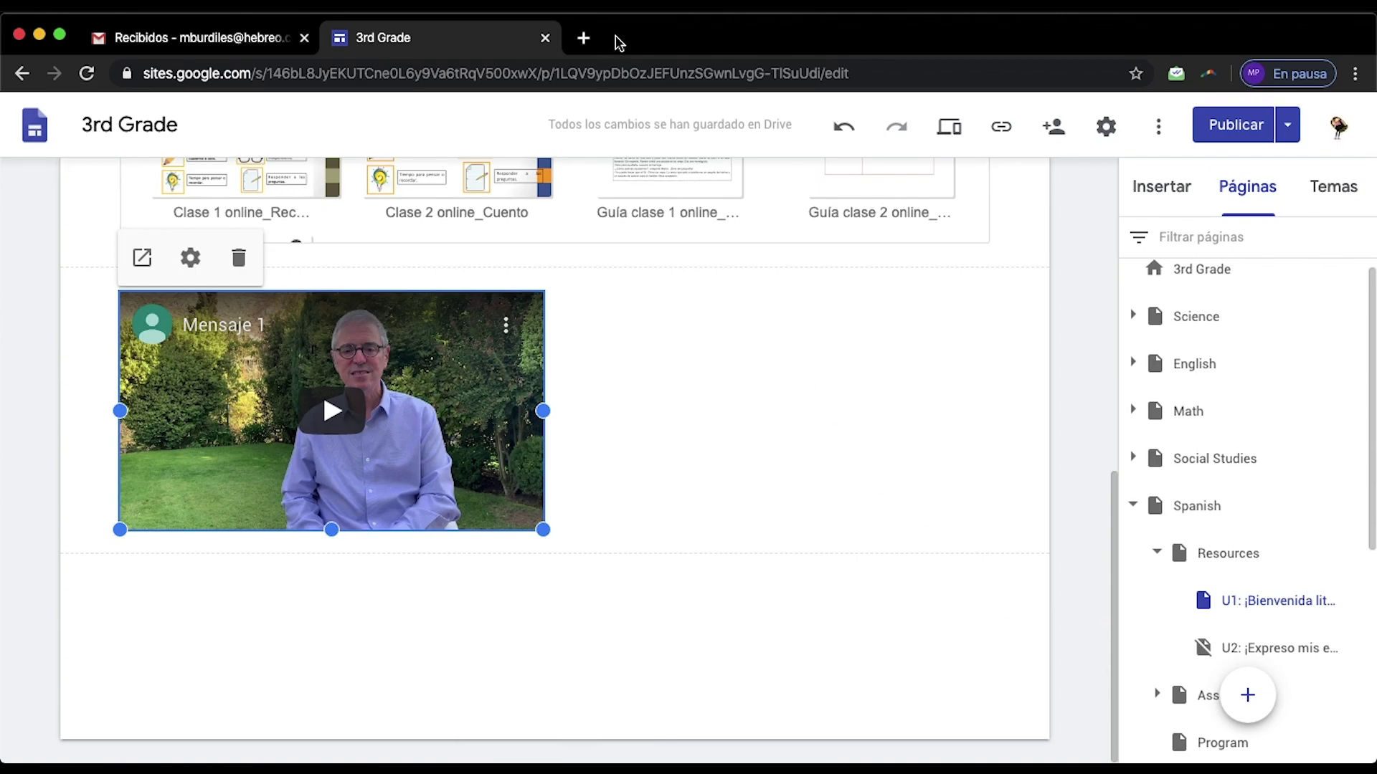
Open Classroom in a new tab and enter the '2º Medio Inglés 1er Semestre' class
left_click(585, 40)
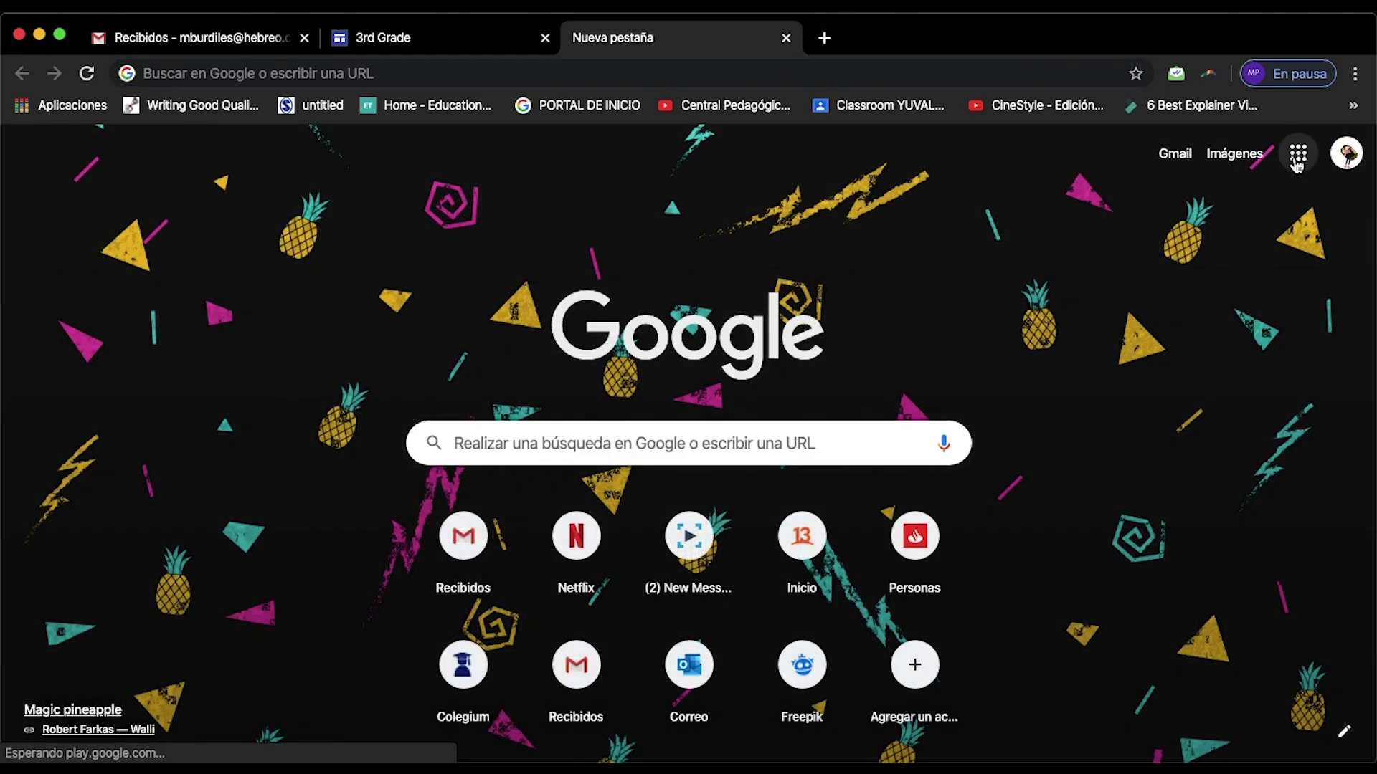
left_click(1298, 153)
left_click(1319, 570)
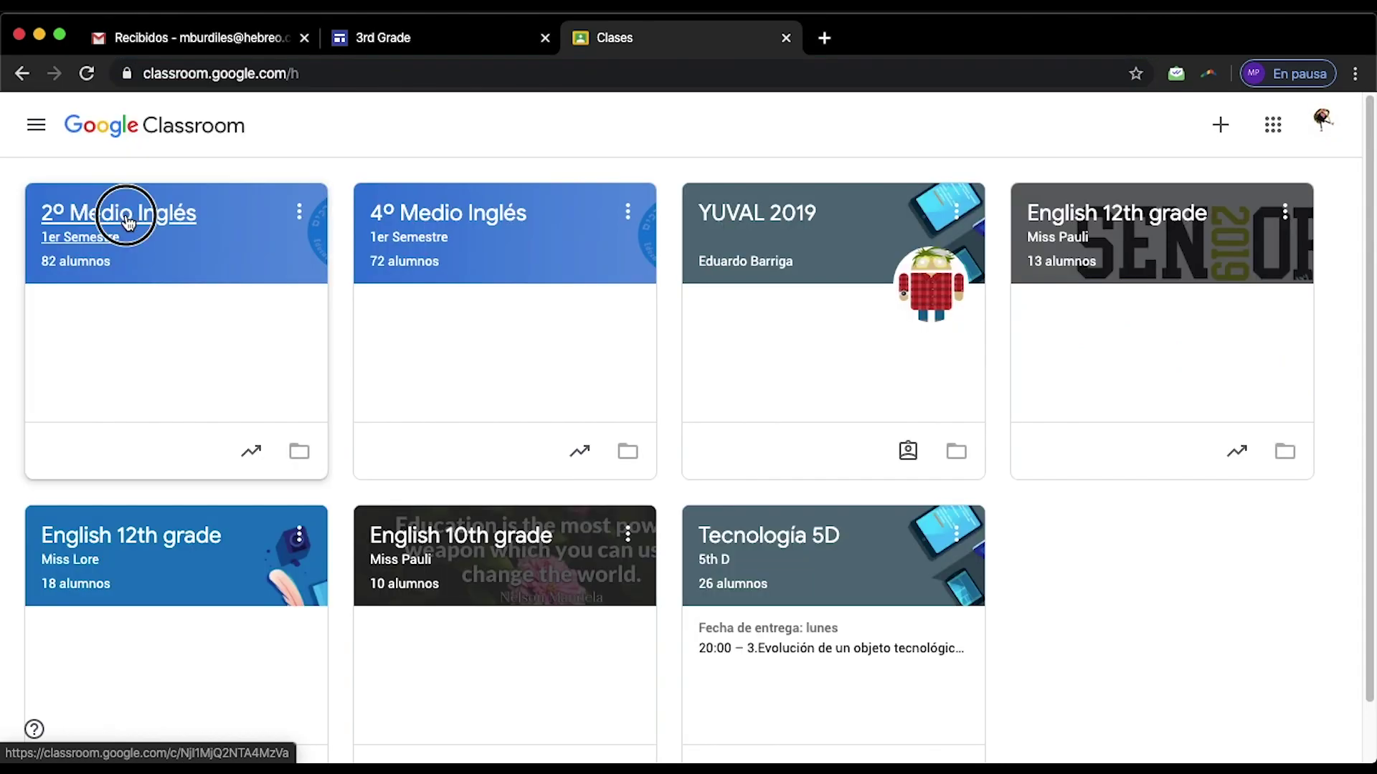
left_click(127, 213)
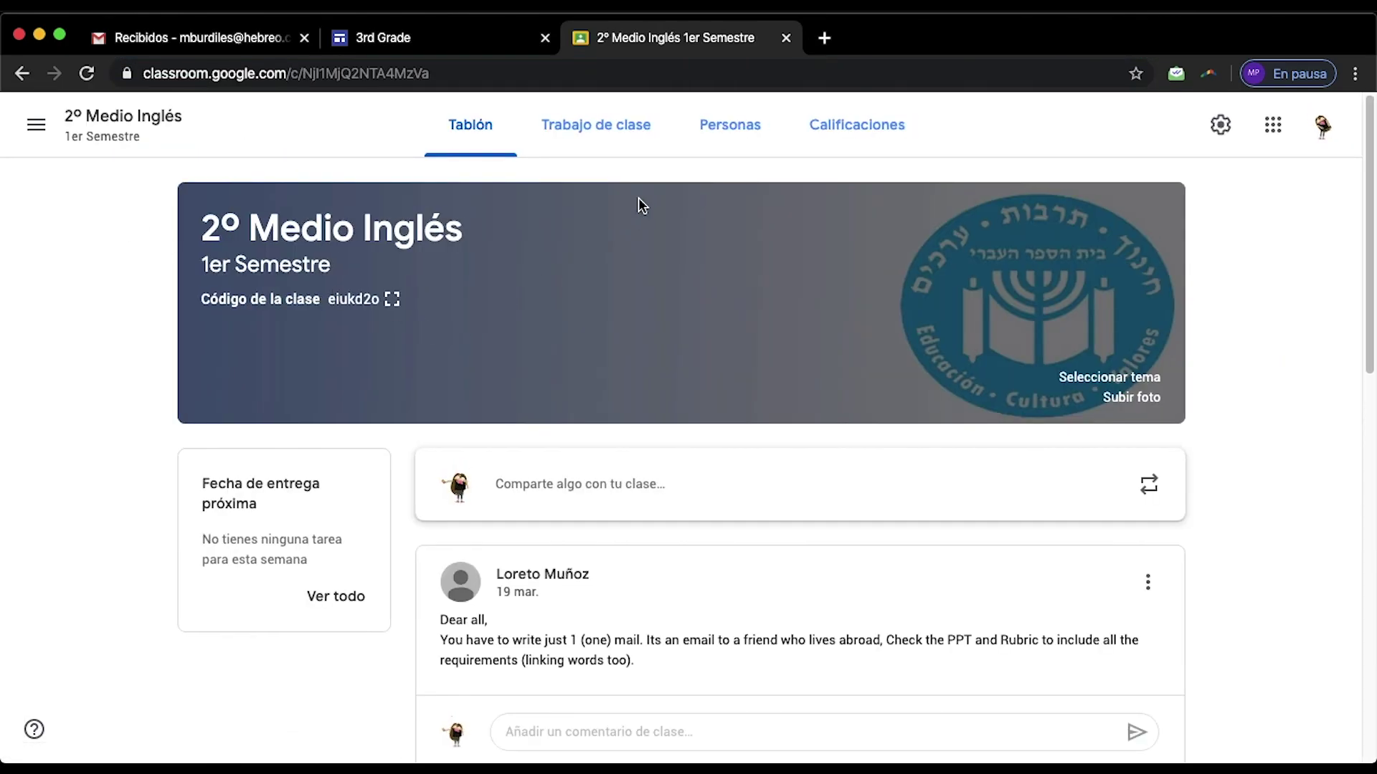
Start a new material under Trabajo de clase titled 'Message class 1'
left_click(607, 126)
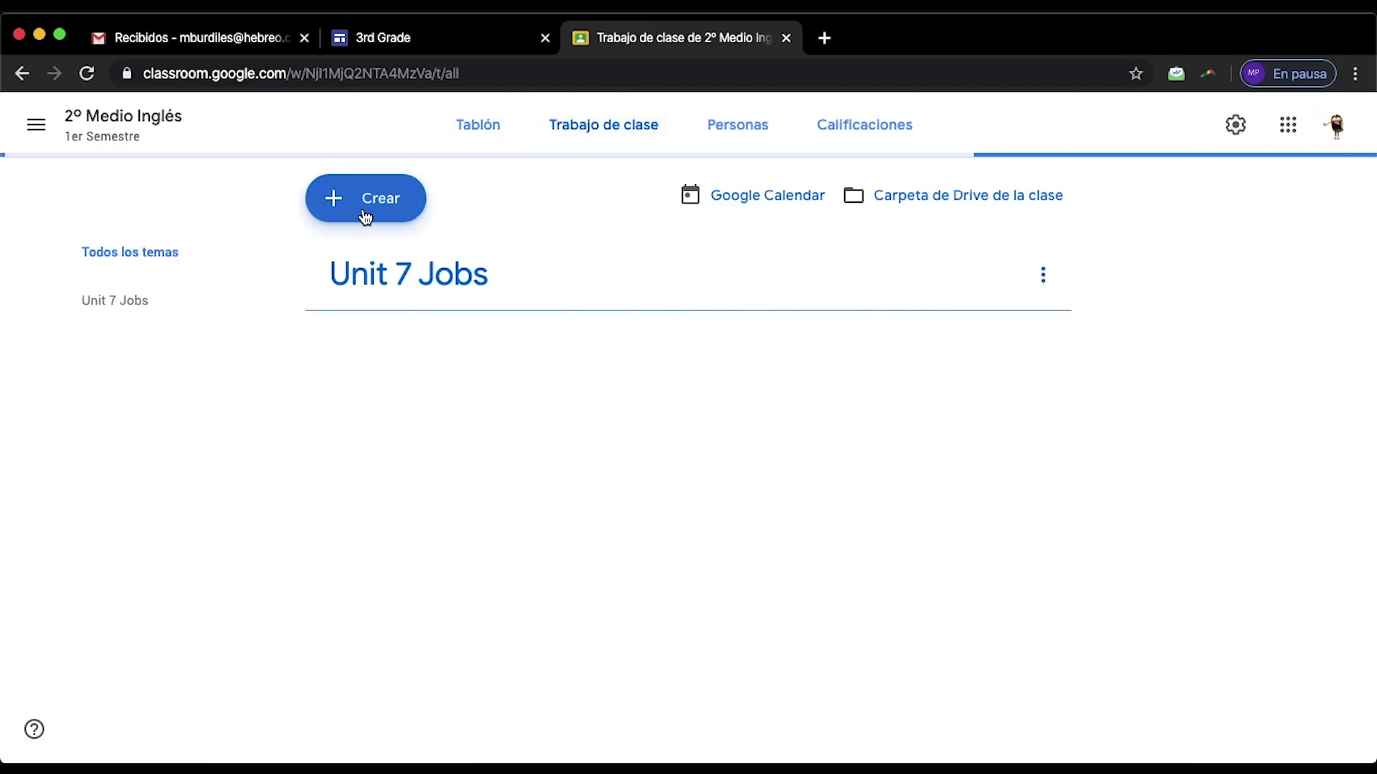
left_click(354, 209)
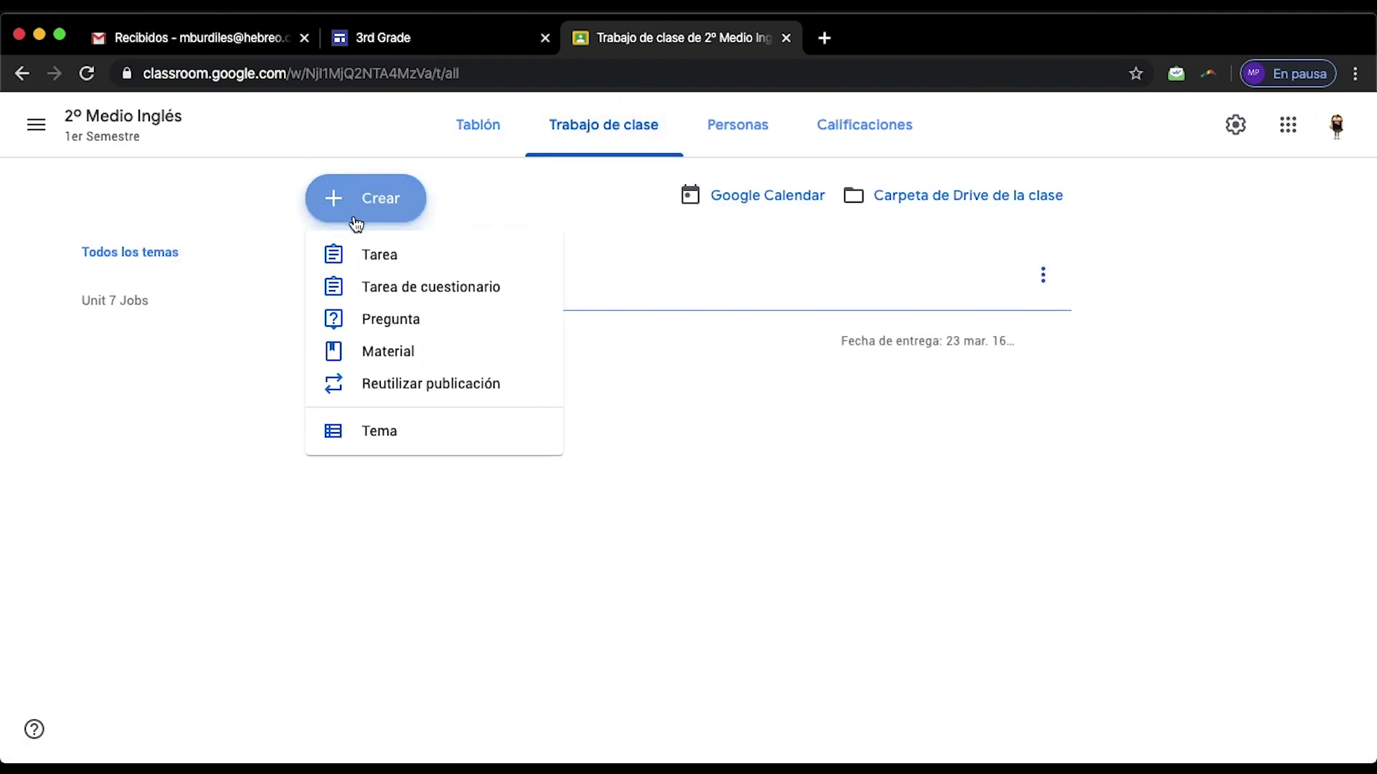
left_click(385, 359)
type("Message class 1")
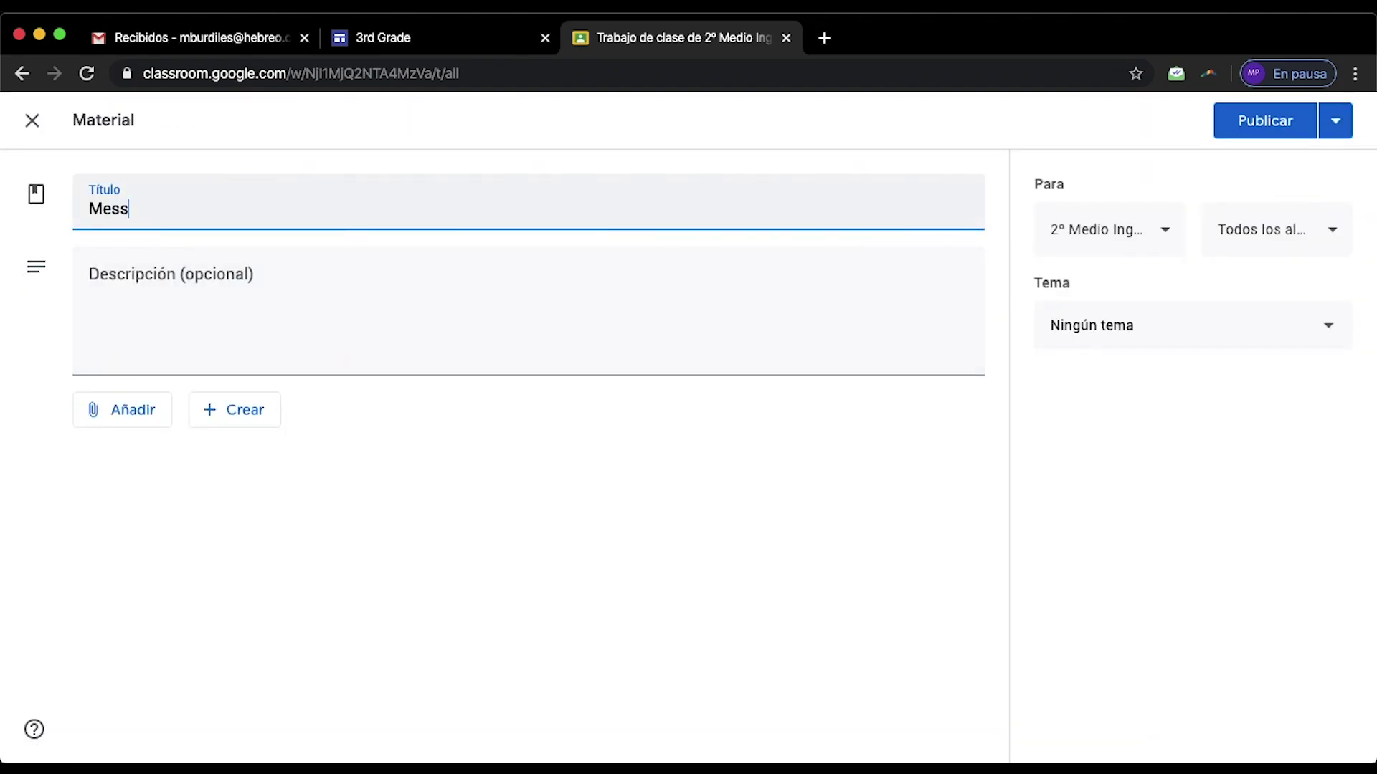
Attach the Mensaje 1 YouTube link to the material, leaving it as an unpublished draft
left_click(132, 426)
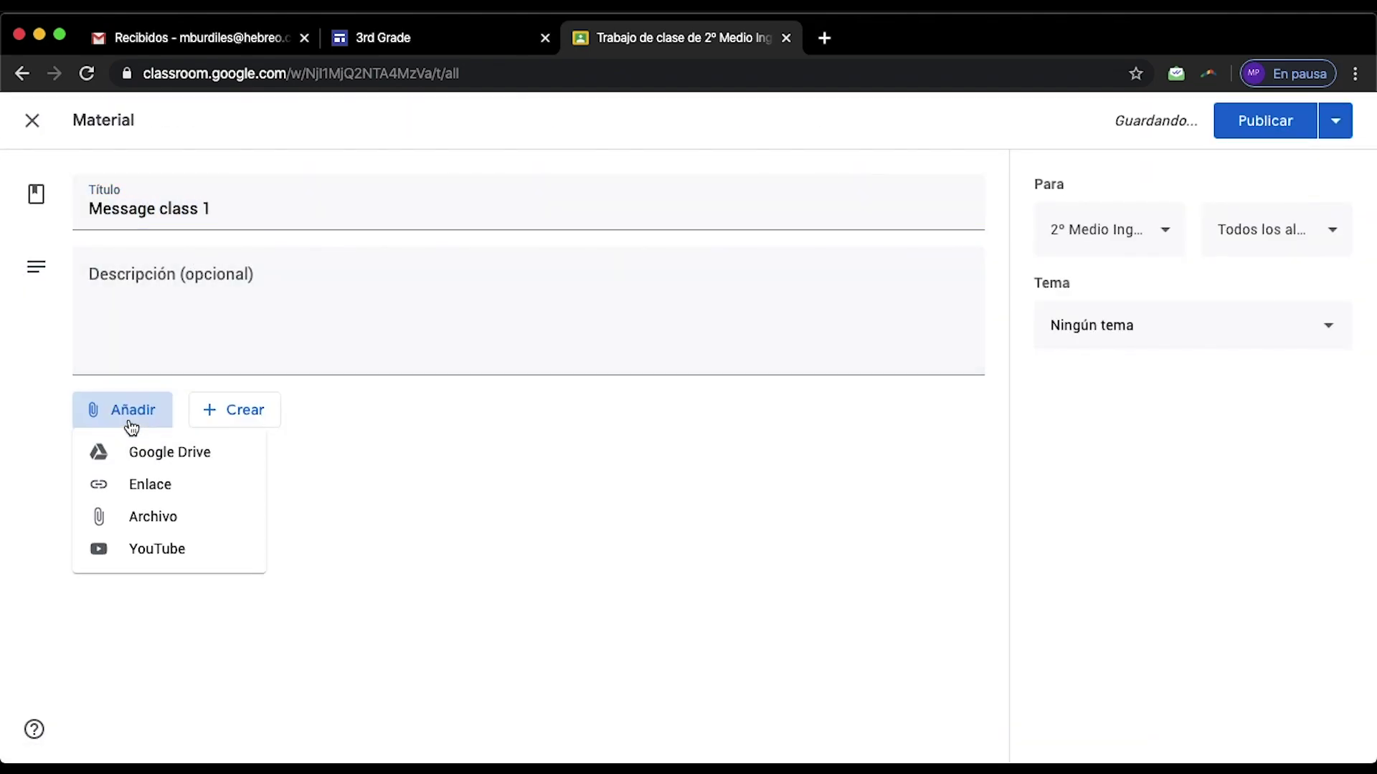
left_click(163, 488)
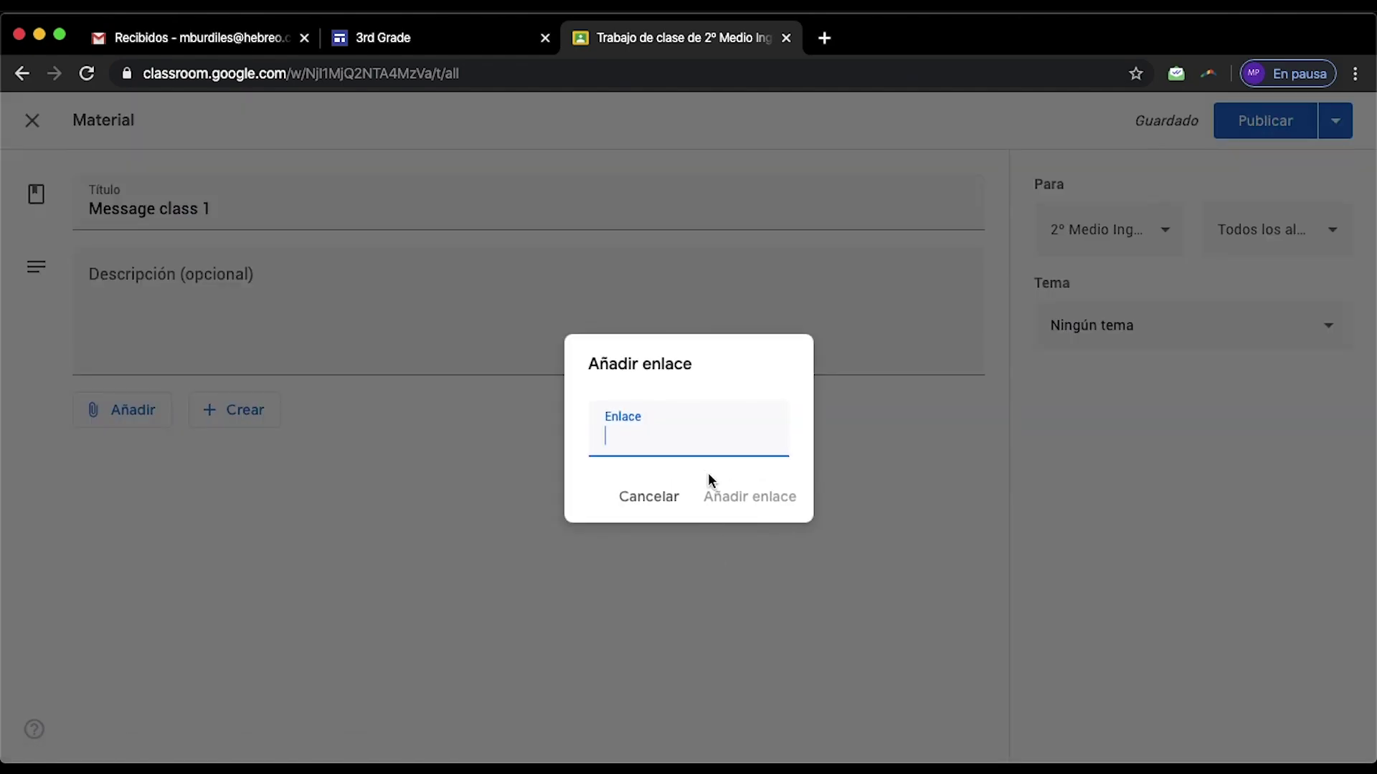
type("https://youtu.be/0JW26Hzeno")
left_click(740, 501)
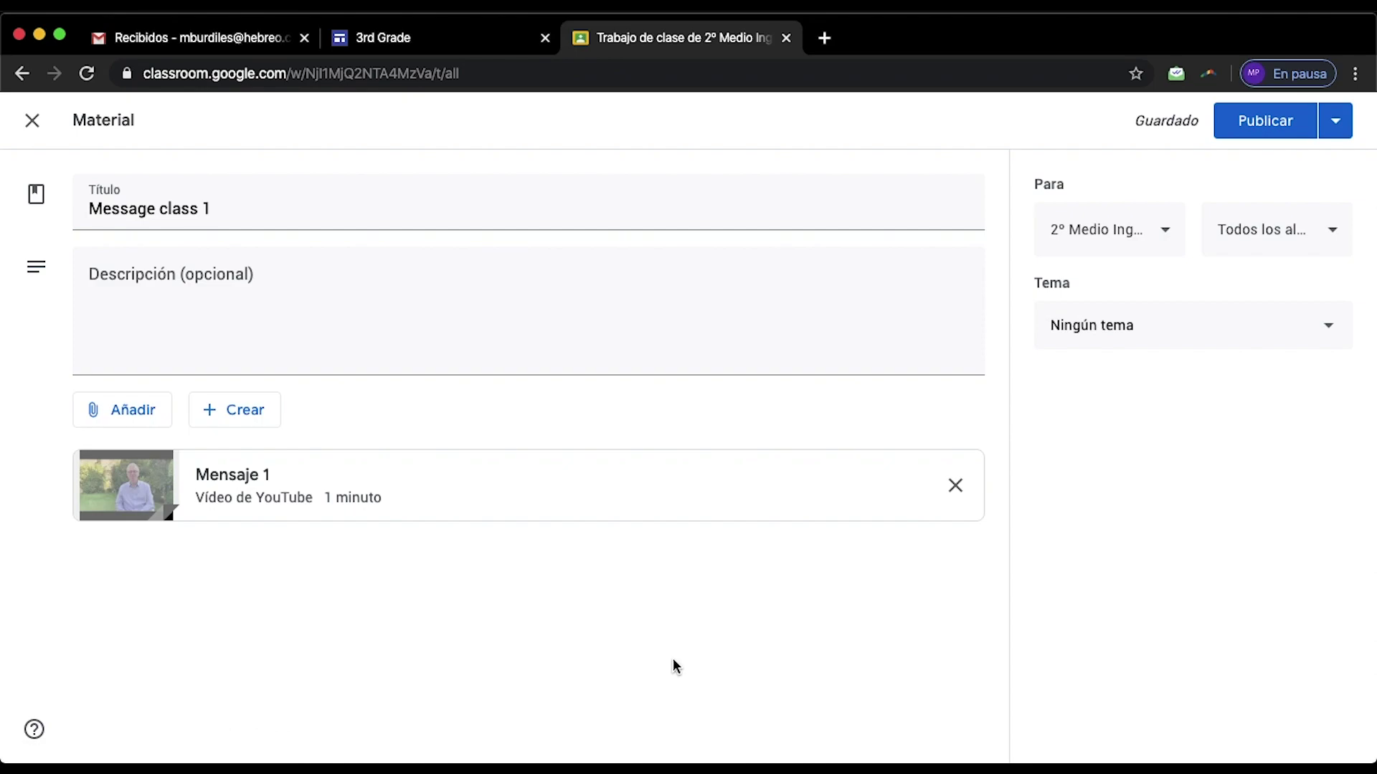
left_click(1334, 121)
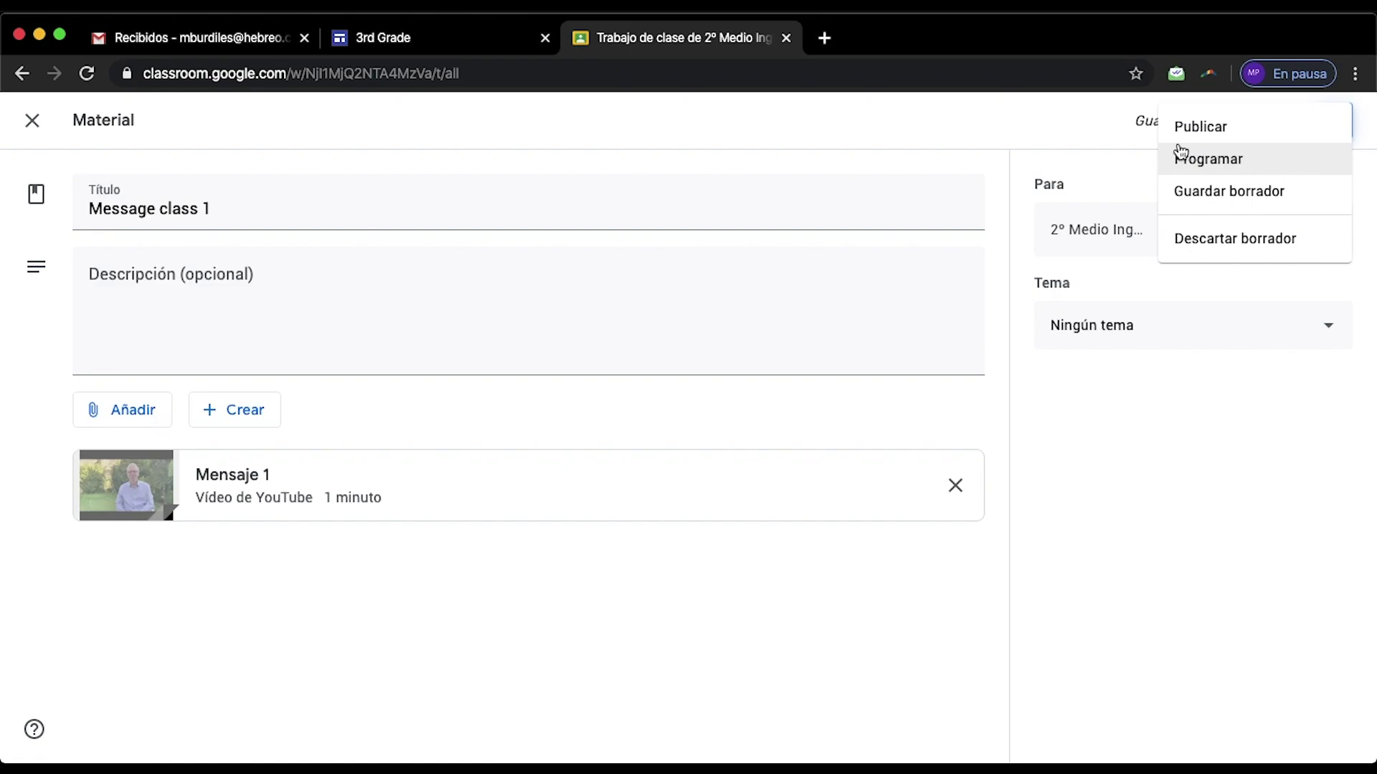
left_click(902, 565)
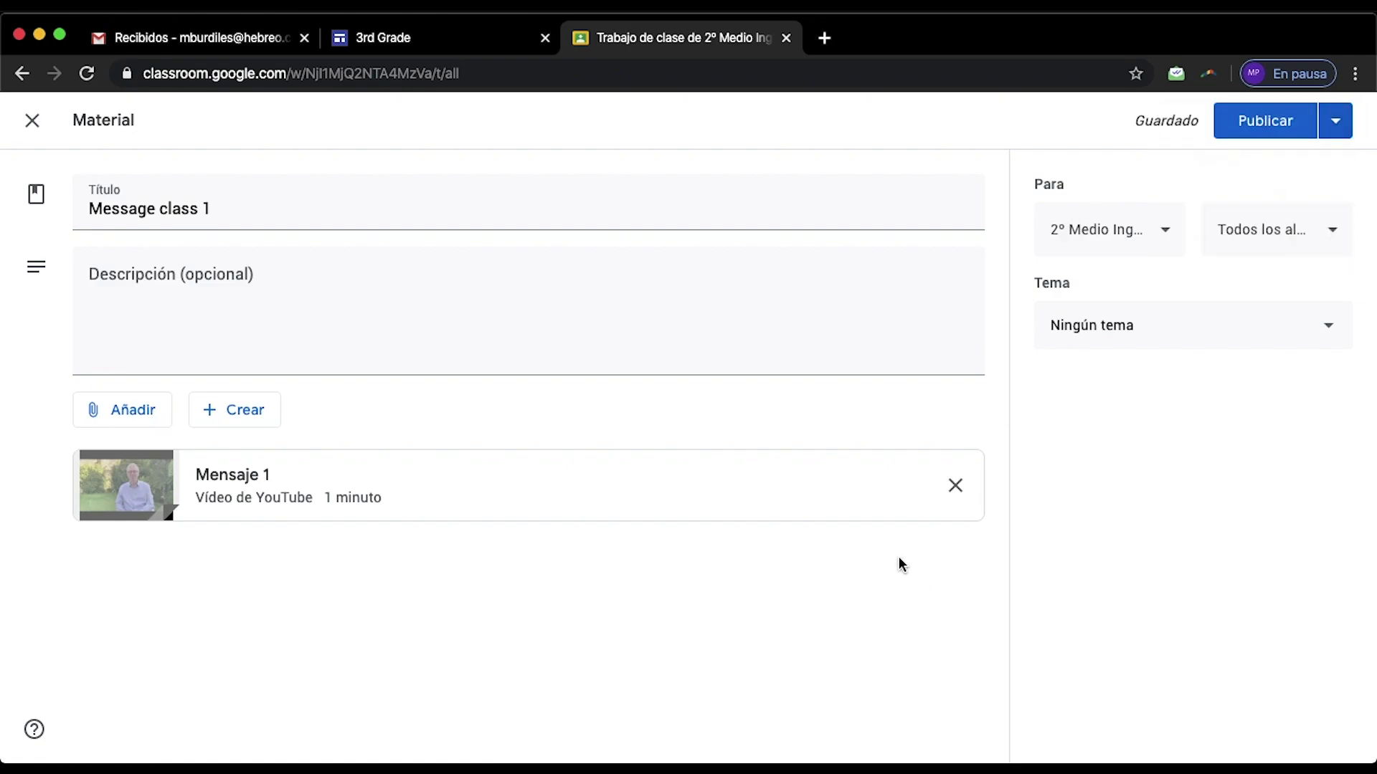